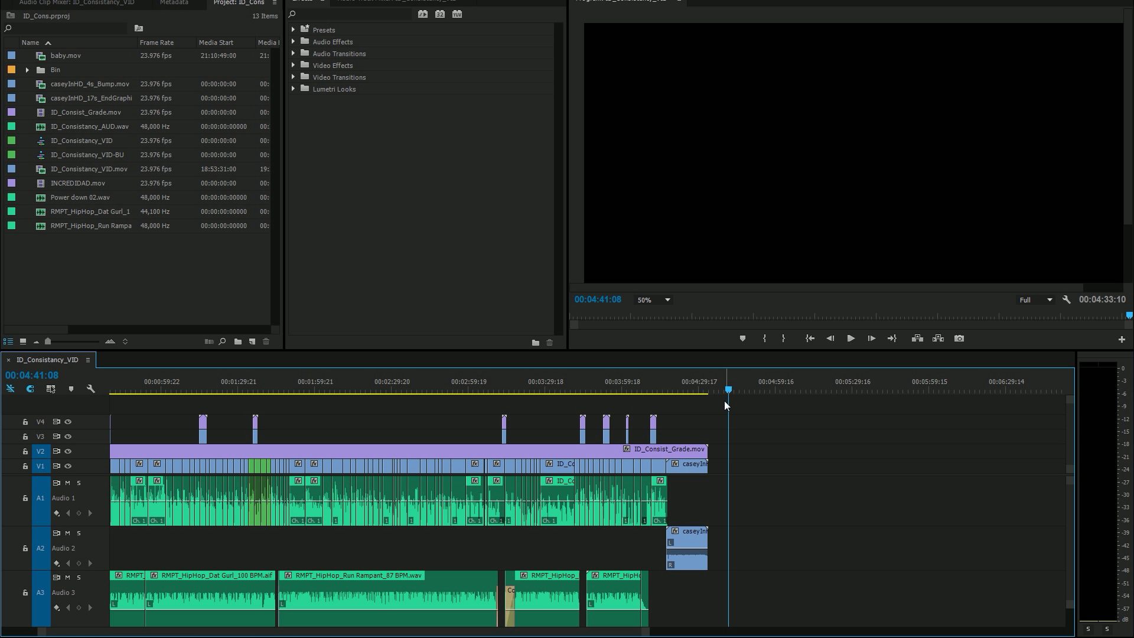
# - Scrub through the ID_Consistancy_VID sequence to review its footage and cuts from the end back to the middle
pyautogui.click(169, 389)
pyautogui.moveTo(169, 389); pyautogui.dragTo(665, 419)
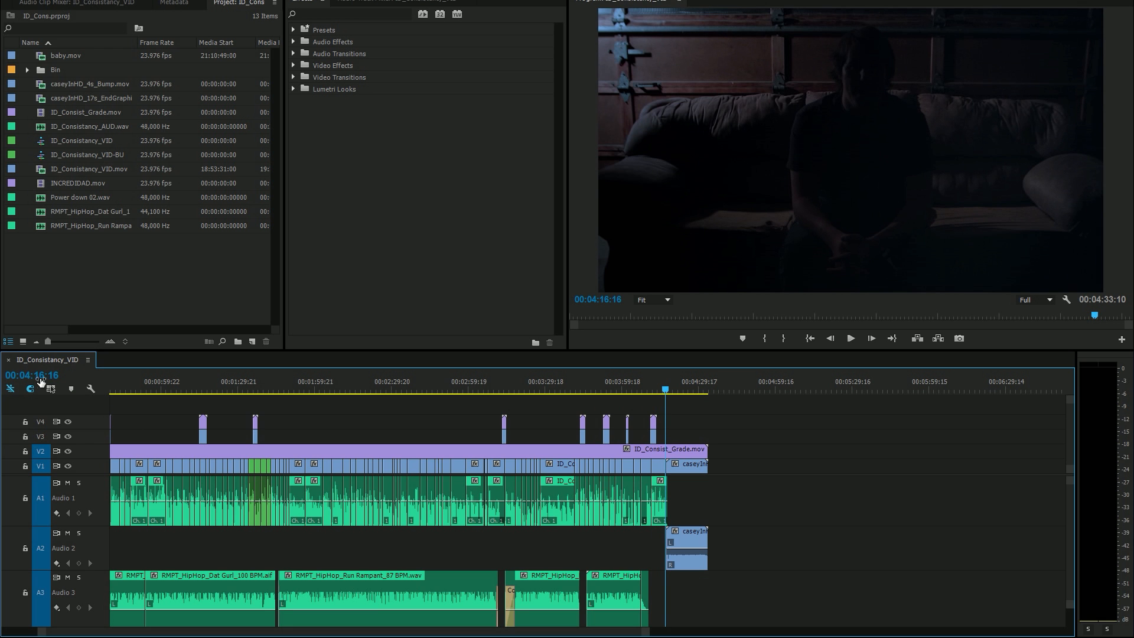
pyautogui.moveTo(670, 390); pyautogui.dragTo(476, 387)
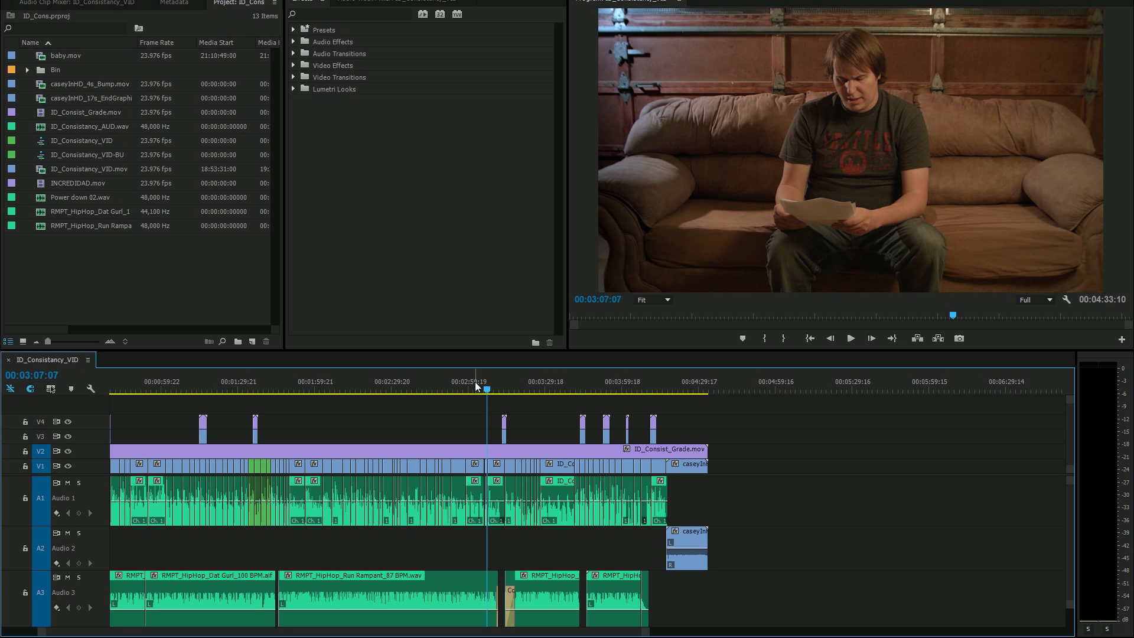
pyautogui.moveTo(668, 386); pyautogui.dragTo(663, 381)
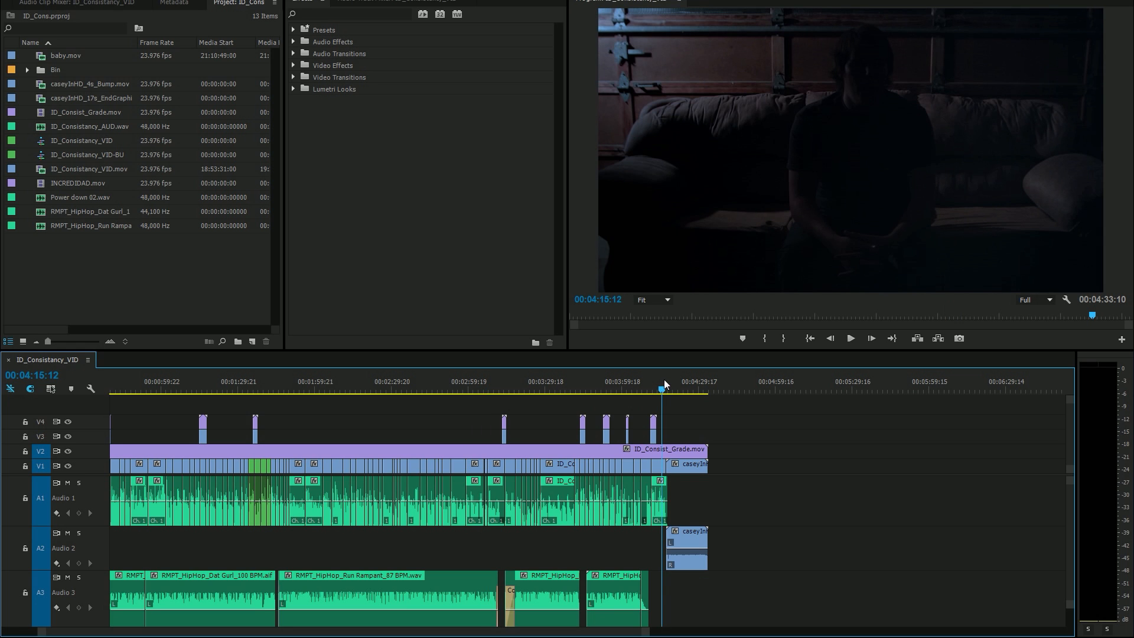
pyautogui.click(723, 391)
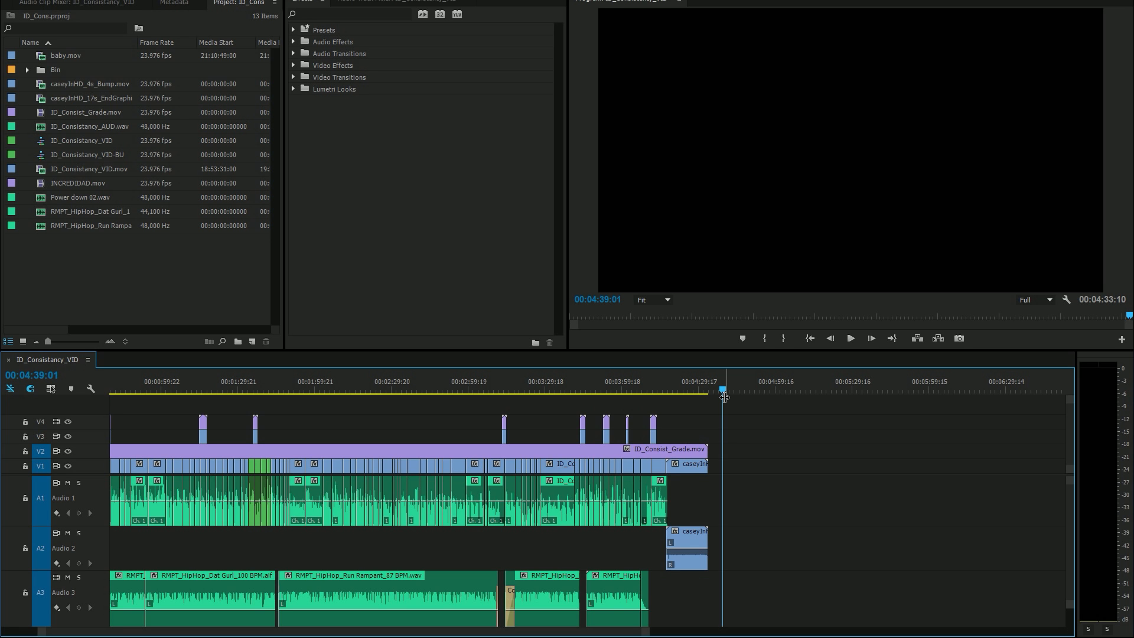
pyautogui.moveTo(724, 394); pyautogui.dragTo(593, 390)
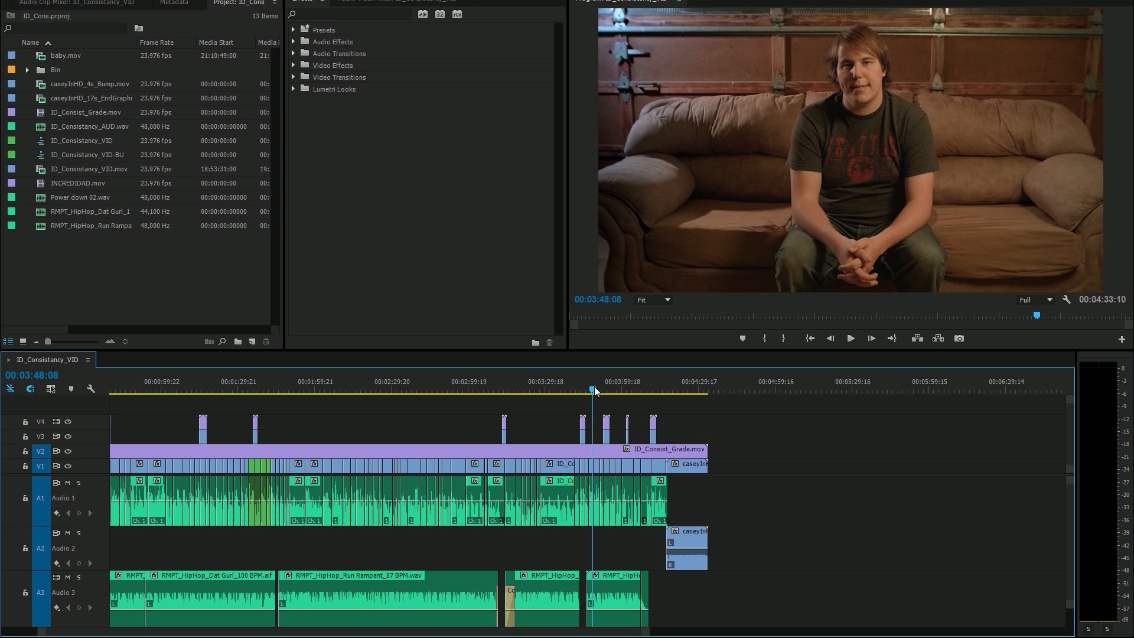
pyautogui.moveTo(594, 389); pyautogui.dragTo(569, 391)
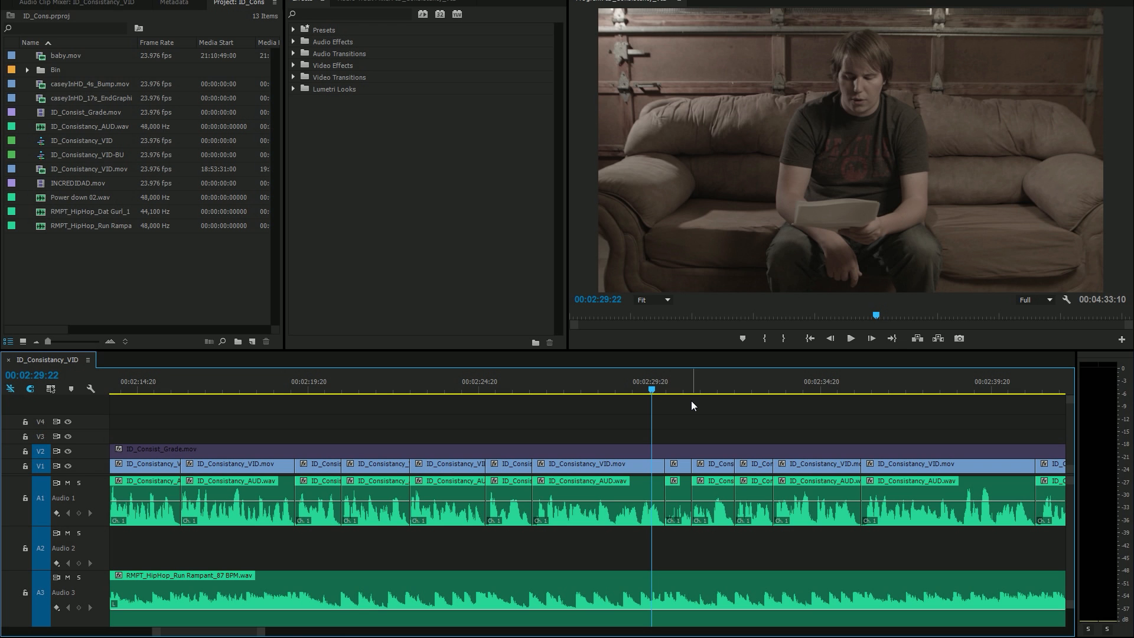
# - Apply cross dissolves to the two consecutive V1 cuts just after 00:02:30:01 and shorten both transitions
pyautogui.moveTo(667, 391); pyautogui.dragTo(656, 414)
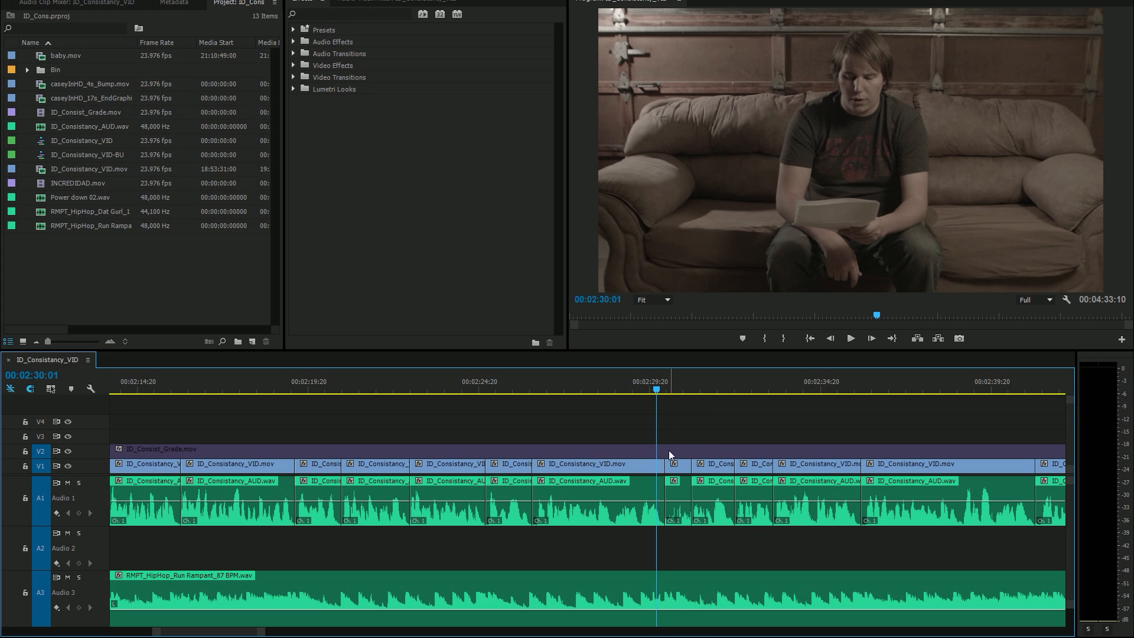
pyautogui.click(666, 464)
pyautogui.hotkey('ctrl', 'd')
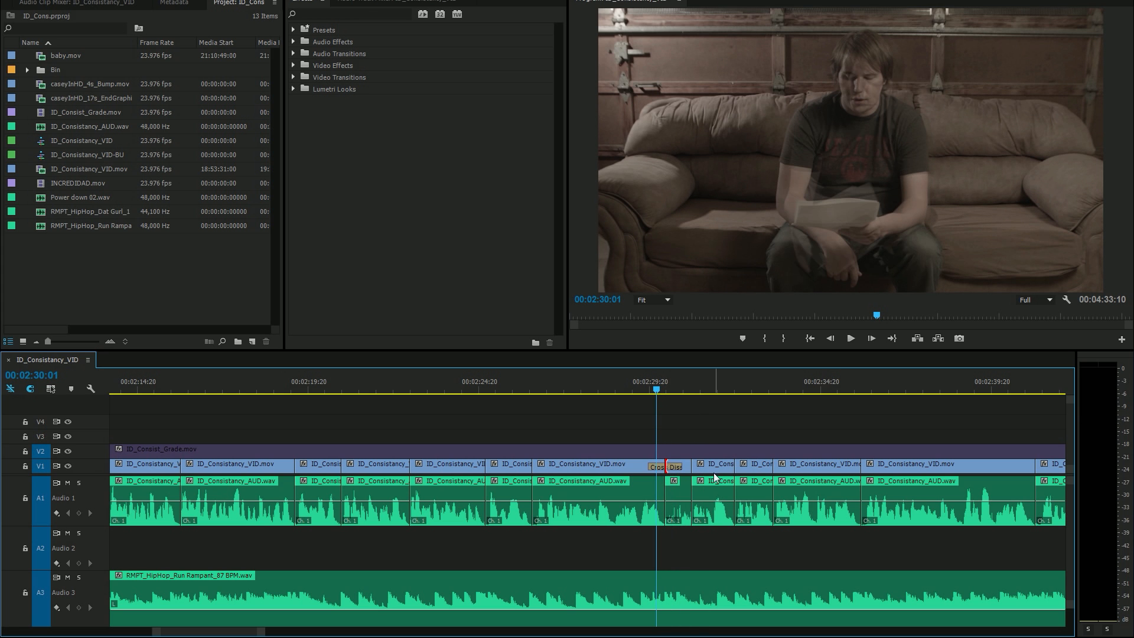
pyautogui.click(692, 466)
pyautogui.hotkey('ctrl', 'd')
pyautogui.press('=')
pyautogui.scroll(2, 703, 471)
pyautogui.moveTo(739, 470); pyautogui.dragTo(712, 470)
pyautogui.click(774, 469)
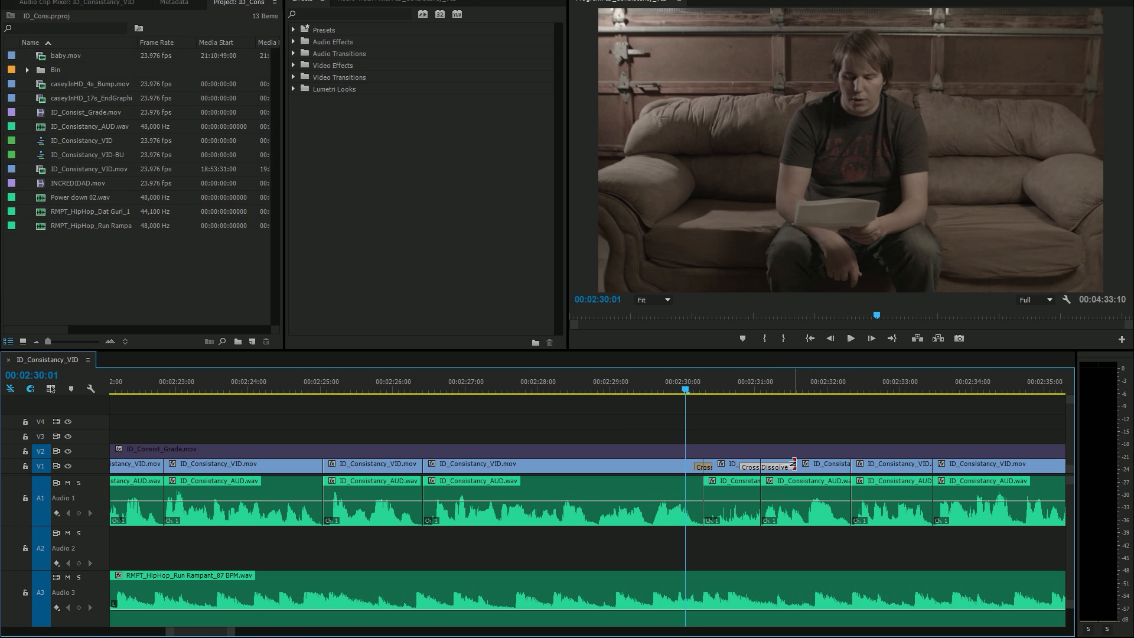
pyautogui.moveTo(793, 465); pyautogui.dragTo(767, 470)
# - Play back the two dissolved cuts from 00:02:29:22 in the enlarged program monitor to examine the transitions
pyautogui.click(676, 385)
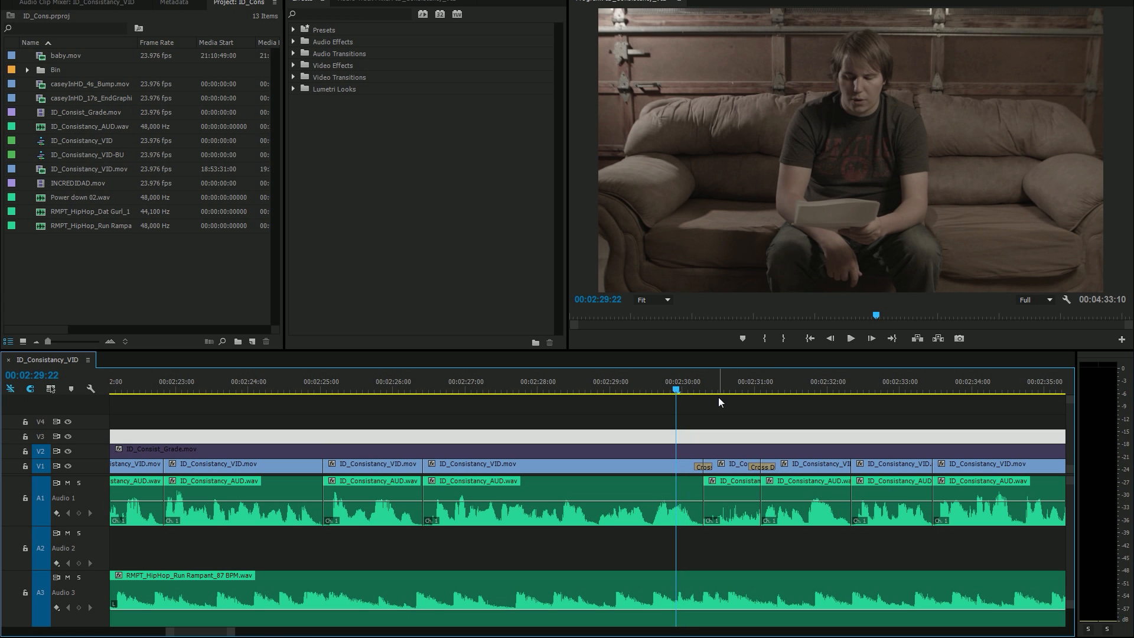
pyautogui.press('space')
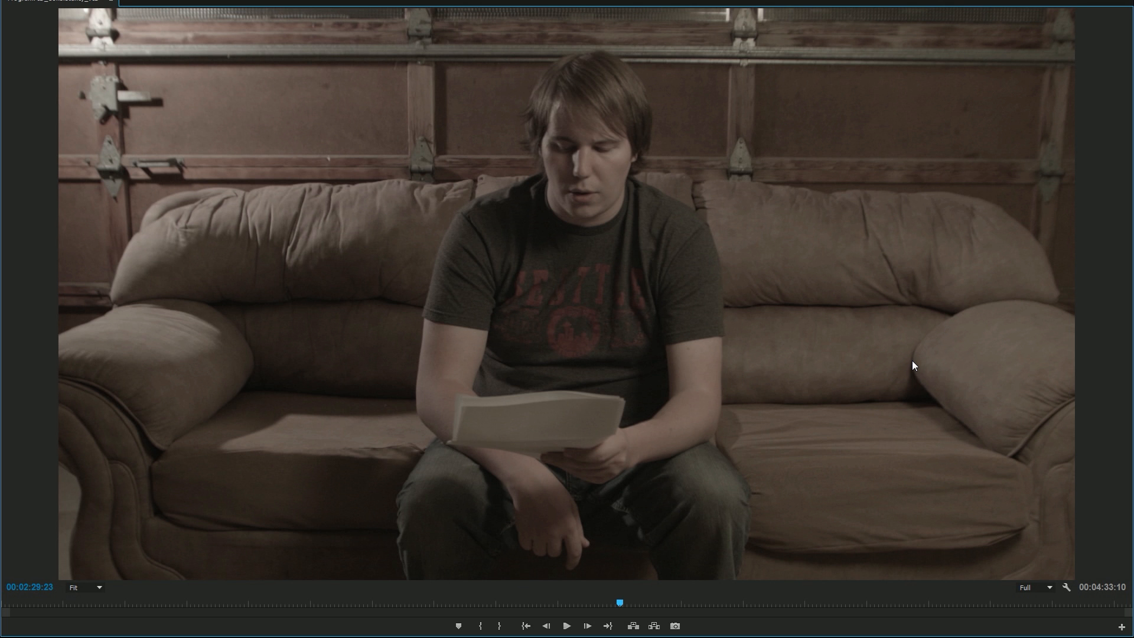
pyautogui.press('space')
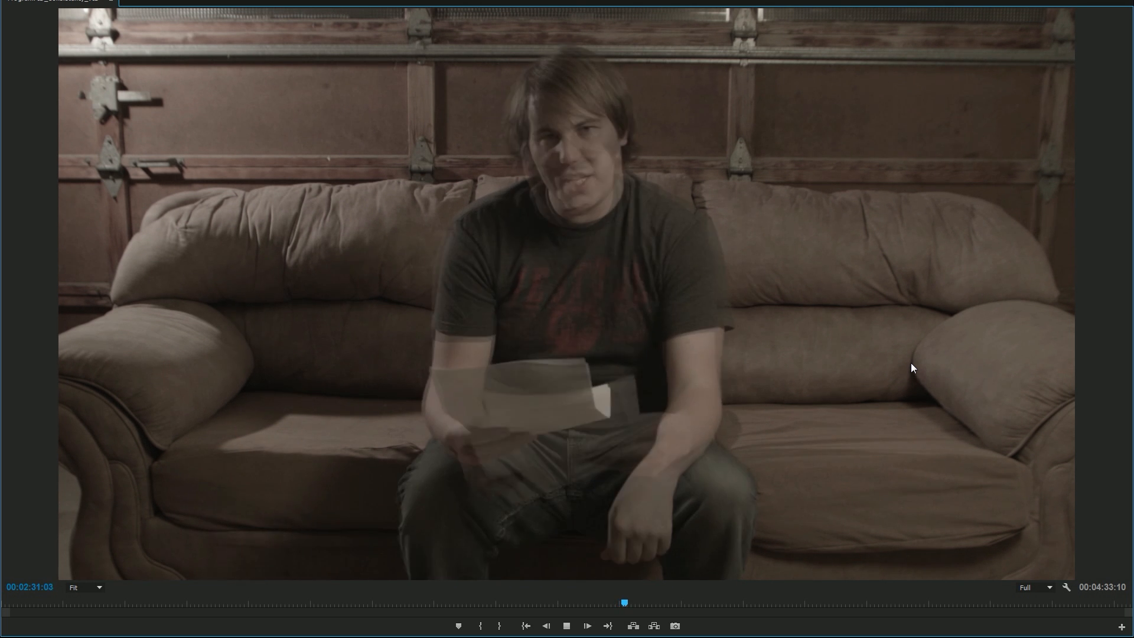
pyautogui.press('space')
pyautogui.press('Up')
pyautogui.press('space')
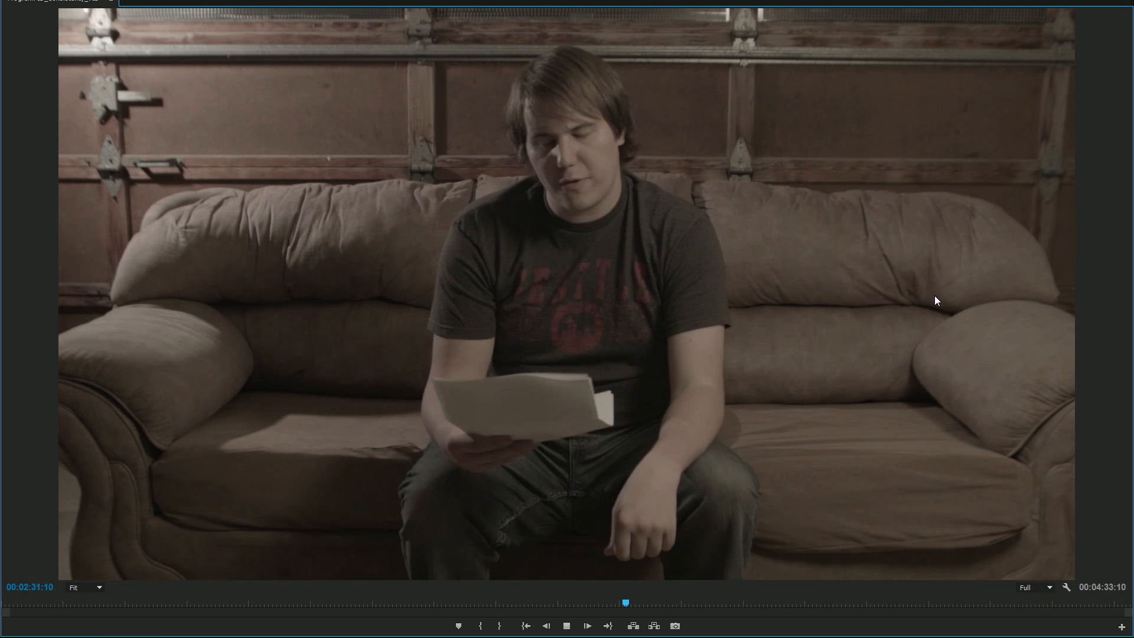
pyautogui.press('space')
pyautogui.press('`')
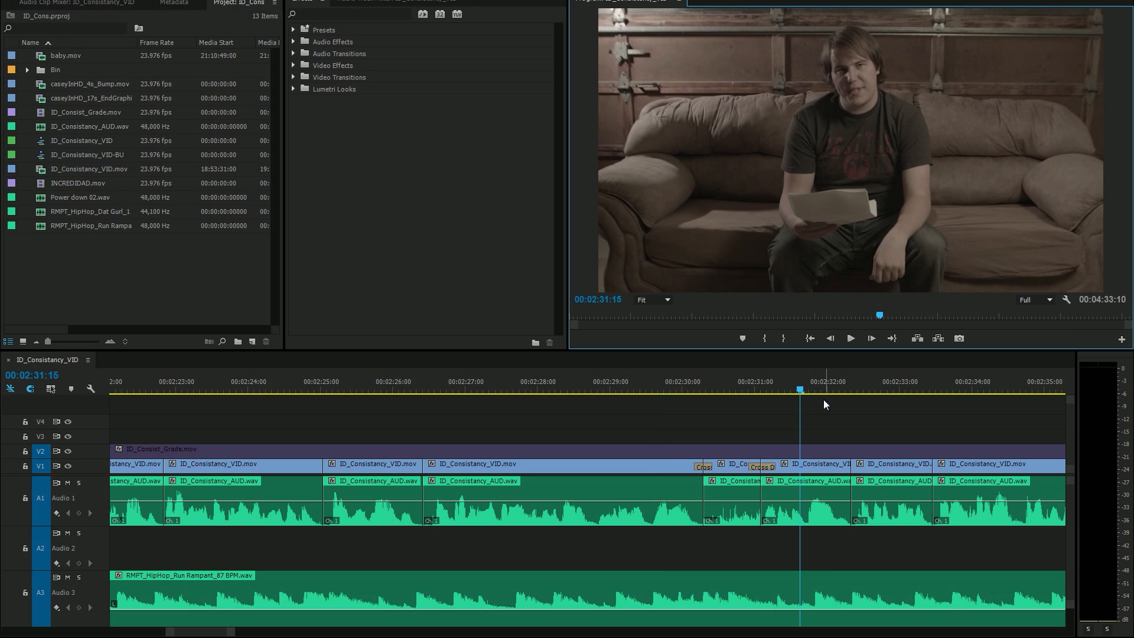
# - Delete both cross dissolves from the V1 cuts near 00:02:30 and 00:02:31
pyautogui.click(733, 389)
pyautogui.moveTo(734, 390); pyautogui.dragTo(706, 382)
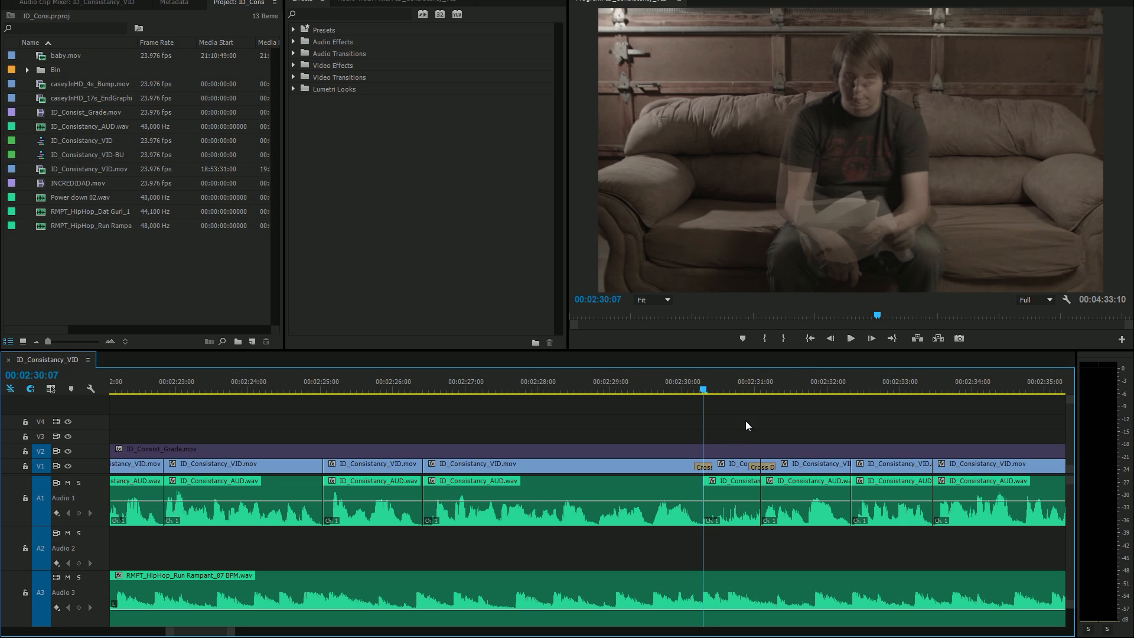
pyautogui.click(703, 467)
pyautogui.press('Delete')
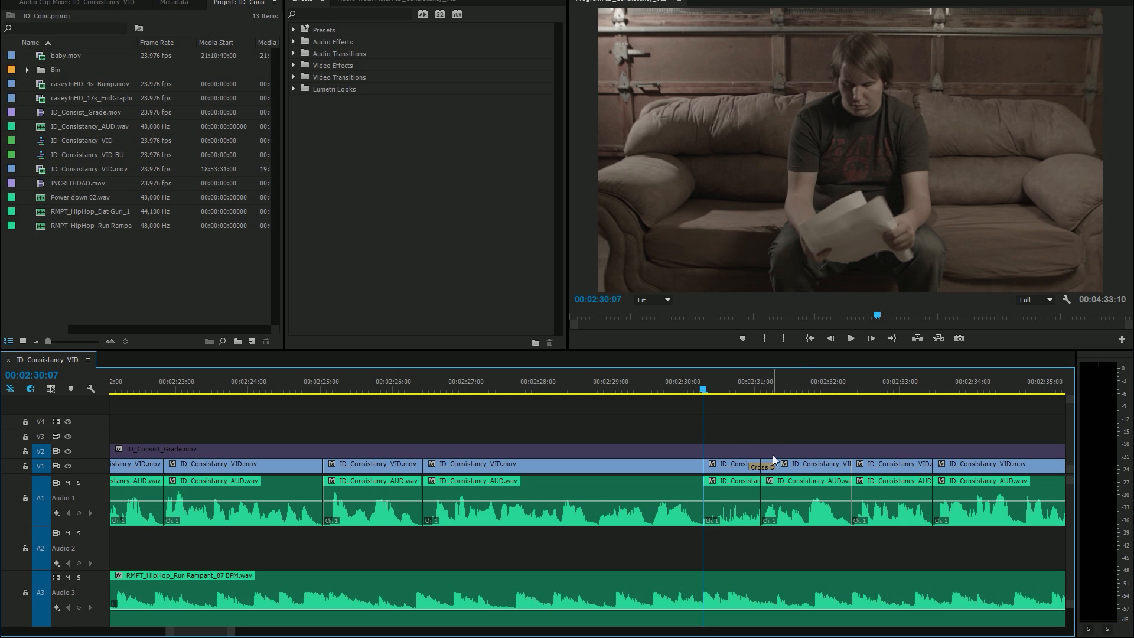
pyautogui.click(768, 466)
pyautogui.press('Delete')
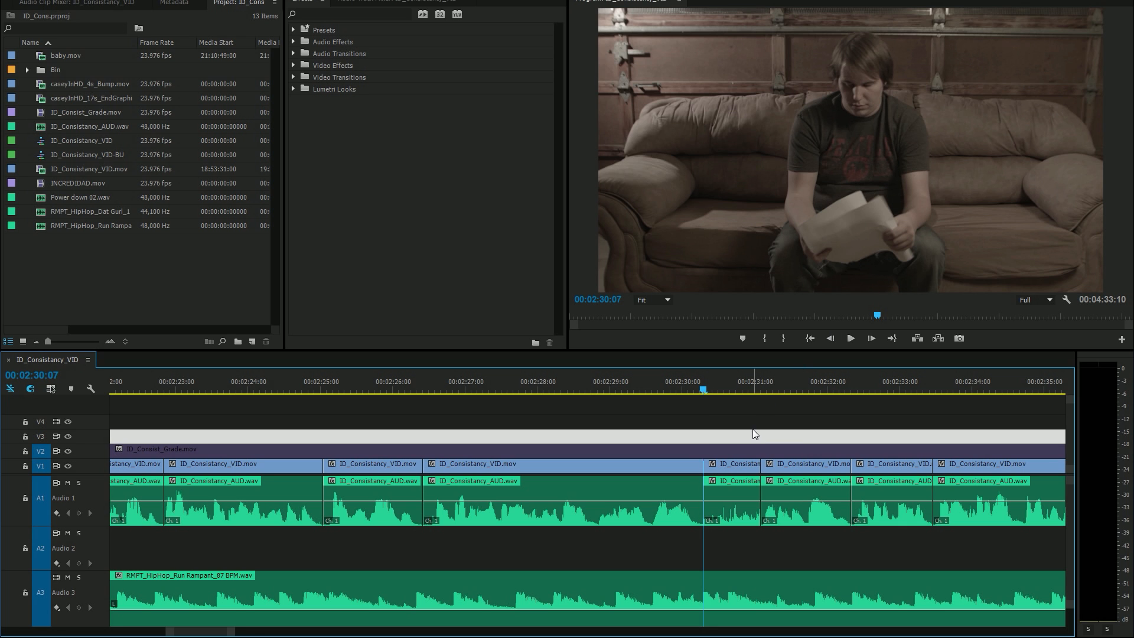
# - Play back the baby.mov cutaway covering the cuts around 00:02:30, and delete that clip from V3
pyautogui.scroll(3, 753, 435)
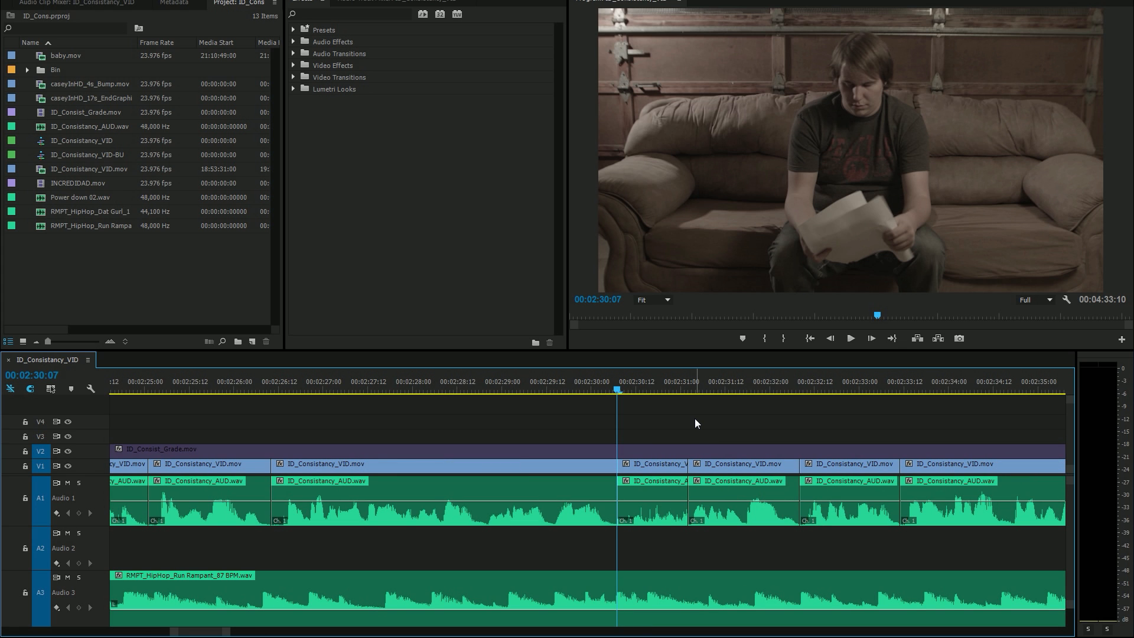
pyautogui.scroll(-2, 613, 409)
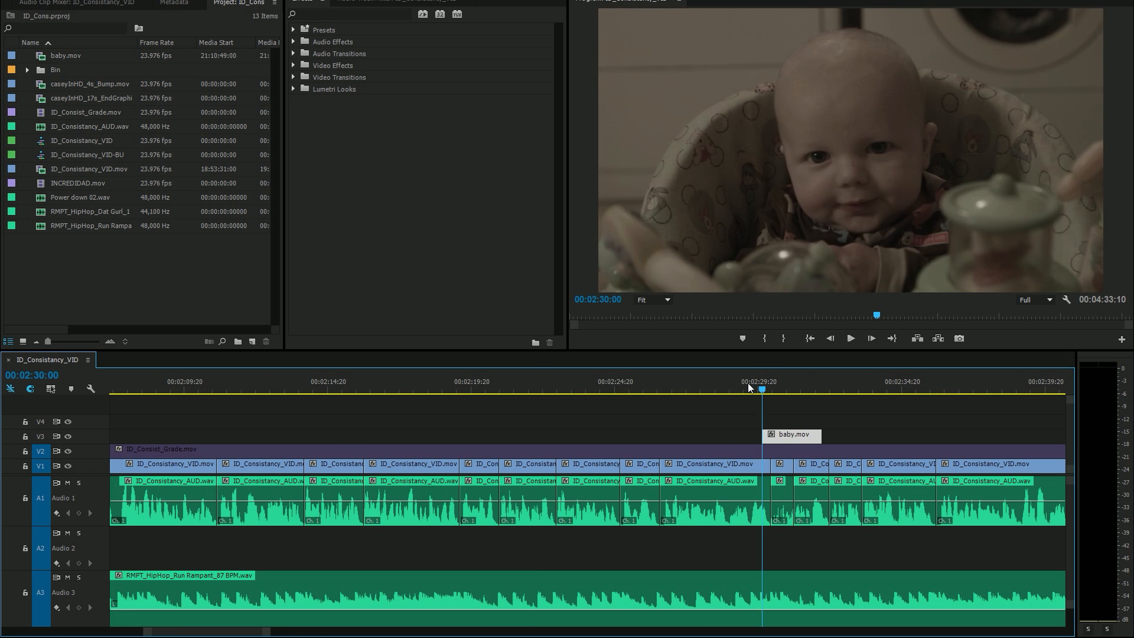
pyautogui.click(748, 388)
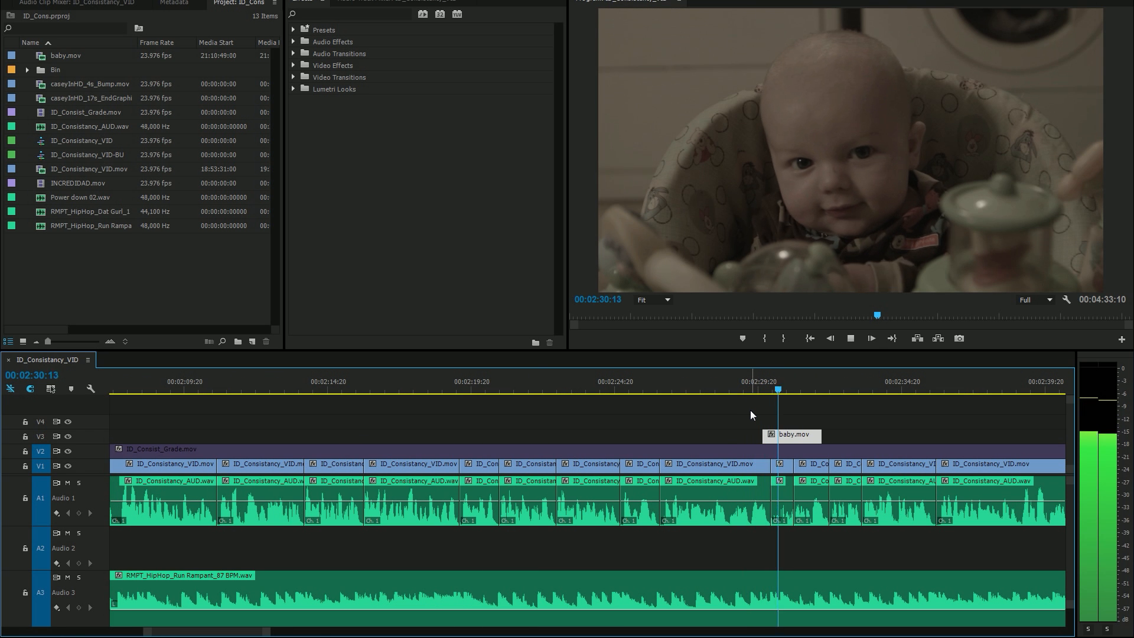
pyautogui.press('space')
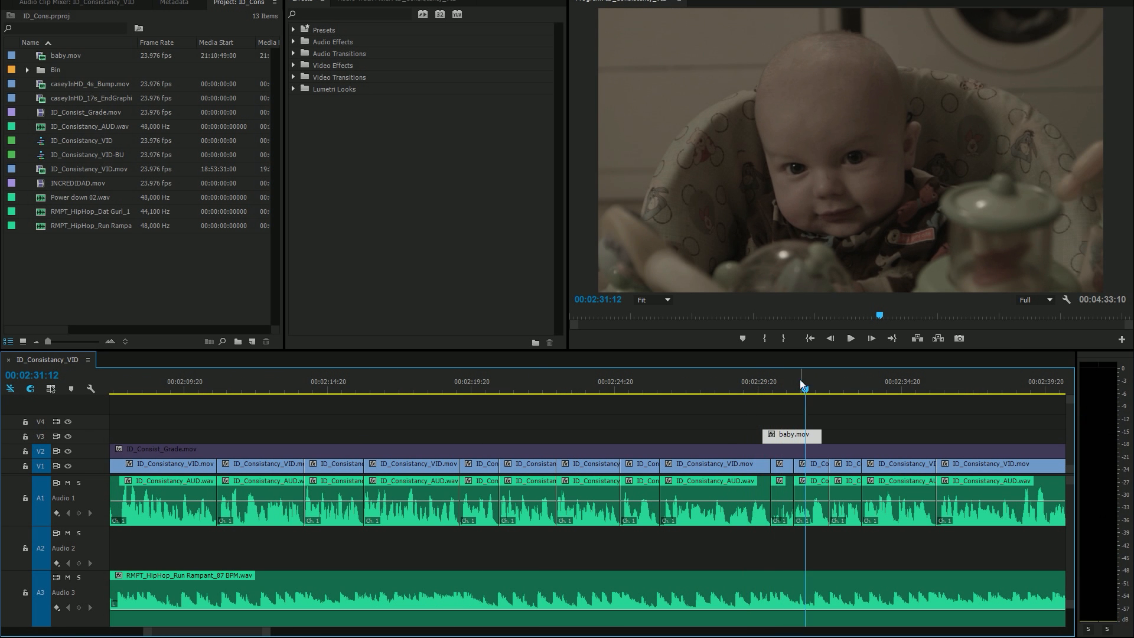
pyautogui.scroll(3, 790, 416)
pyautogui.click(778, 390)
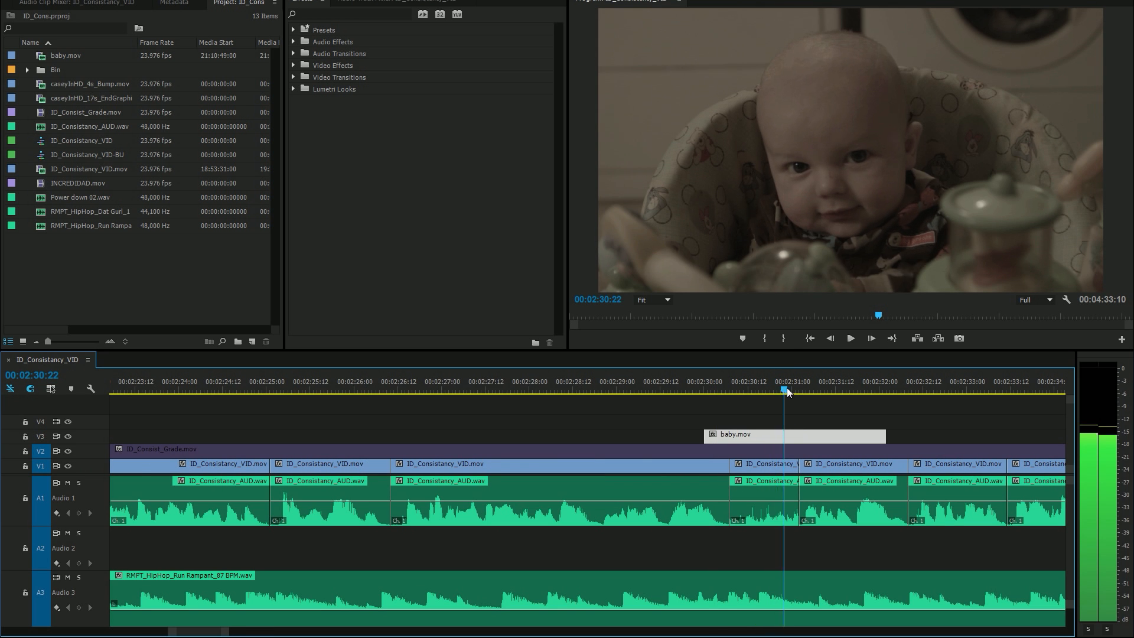
pyautogui.click(796, 430)
pyautogui.press('Delete')
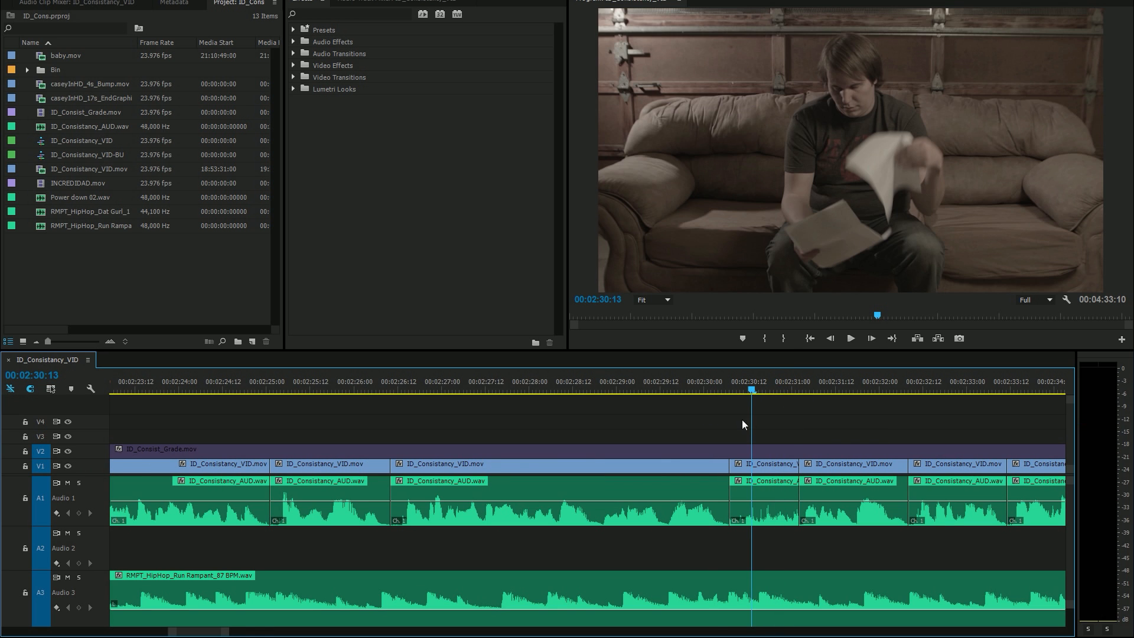
# - Play and scrub the uncovered interview section around 00:02:21 to 00:02:34 to examine the jump cuts near 00:02:30
pyautogui.scroll(-3, 754, 421)
pyautogui.moveTo(496, 390); pyautogui.dragTo(447, 391)
pyautogui.press('space')
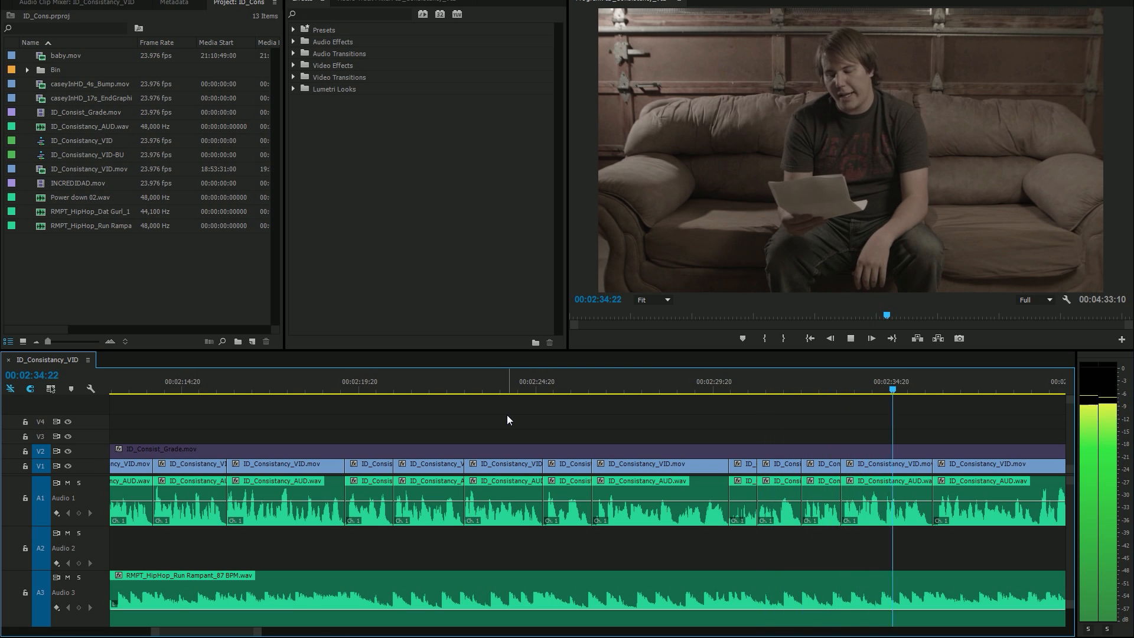
pyautogui.click(428, 389)
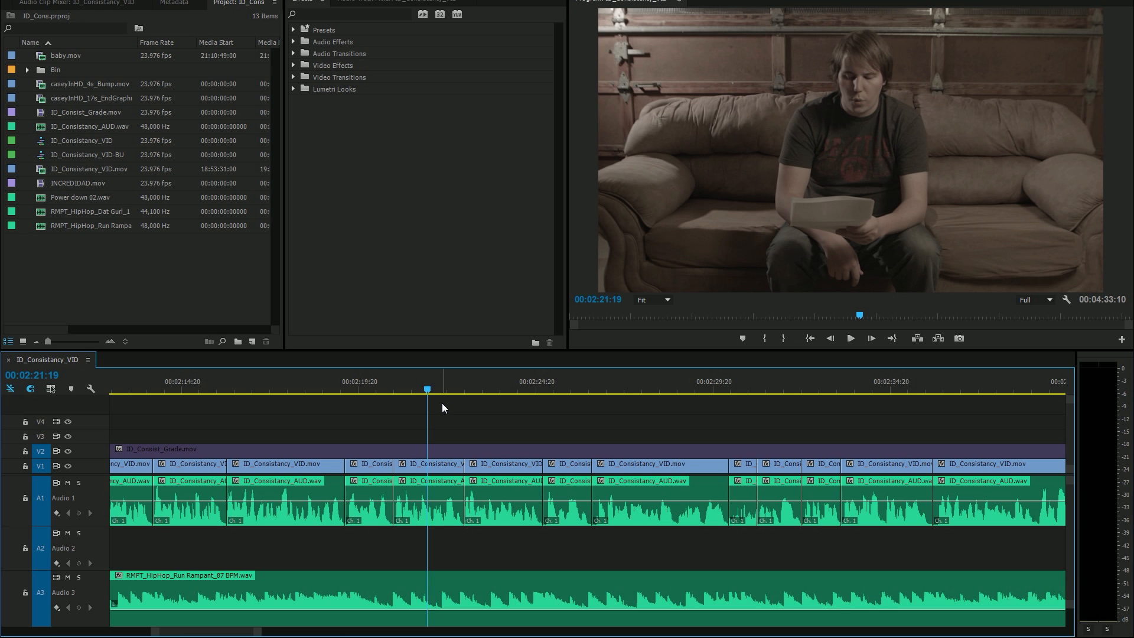
pyautogui.click(695, 390)
pyautogui.press('space')
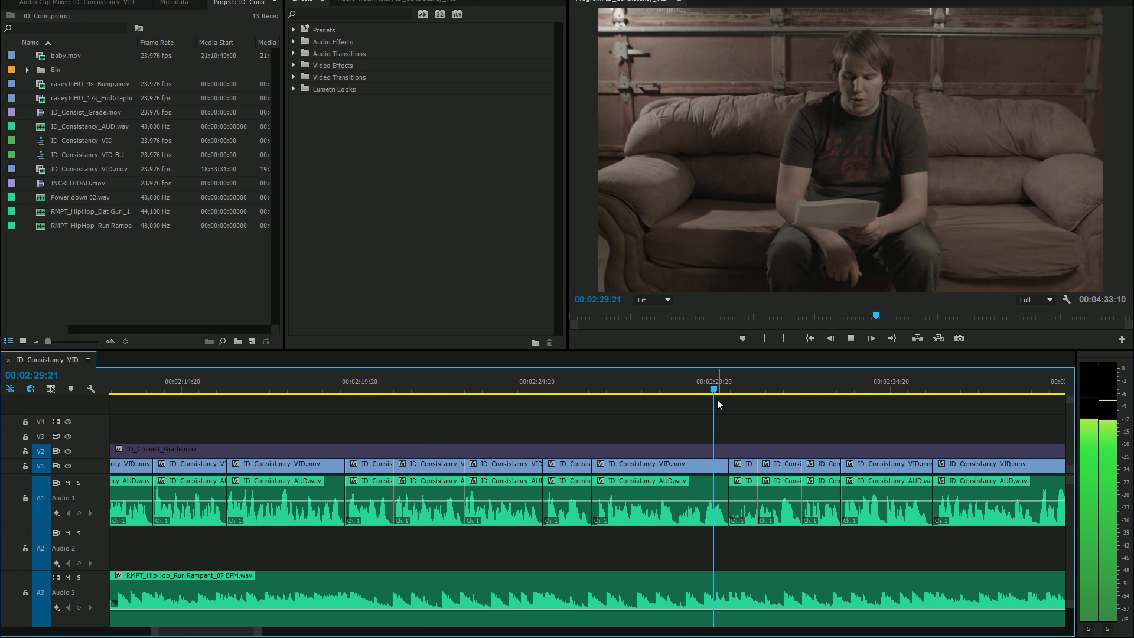
pyautogui.press('space')
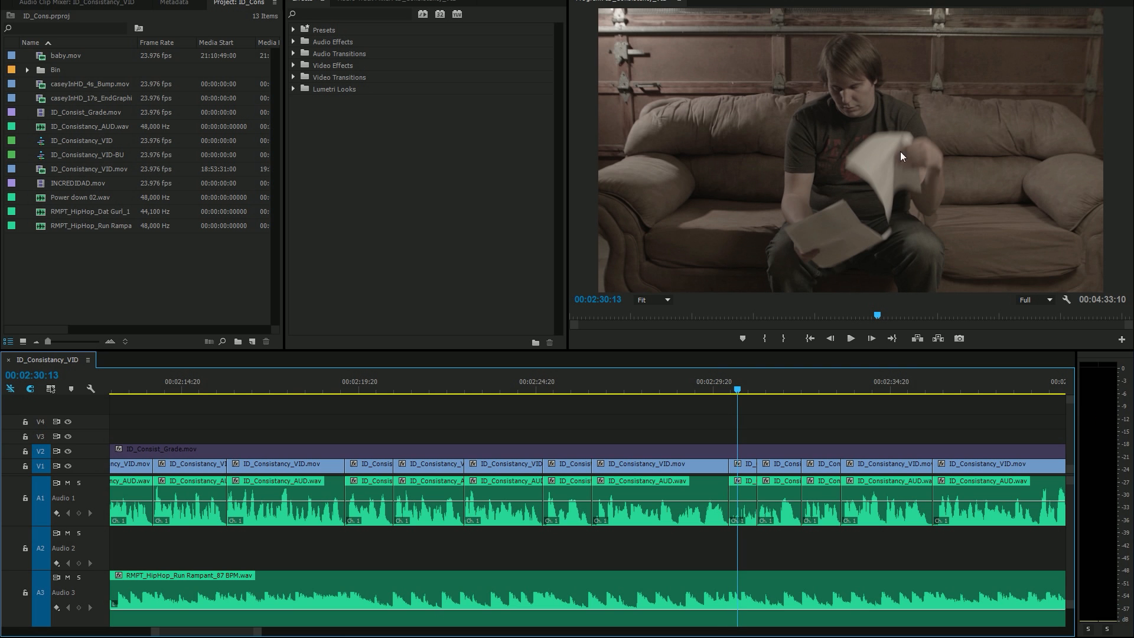
pyautogui.moveTo(720, 388)
pyautogui.mouseDown()
pyautogui.moveTo(772, 390)
pyautogui.moveTo(717, 391)
pyautogui.mouseUp()
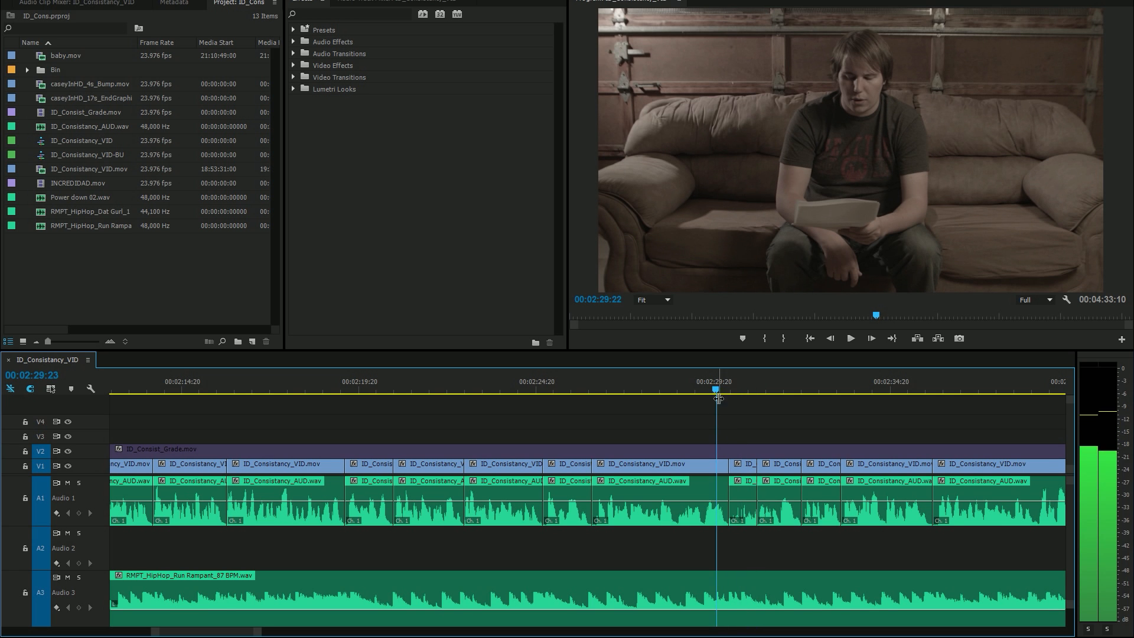
pyautogui.scroll(-3, 650, 417)
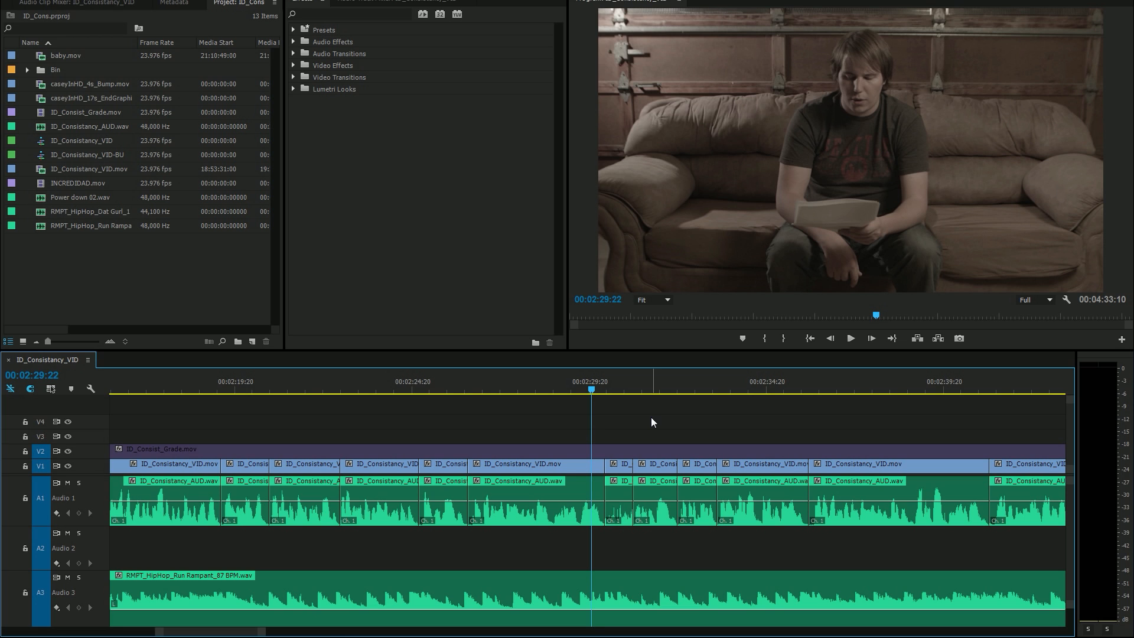
pyautogui.press('-')
pyautogui.moveTo(562, 389); pyautogui.dragTo(554, 390)
pyautogui.press('space')
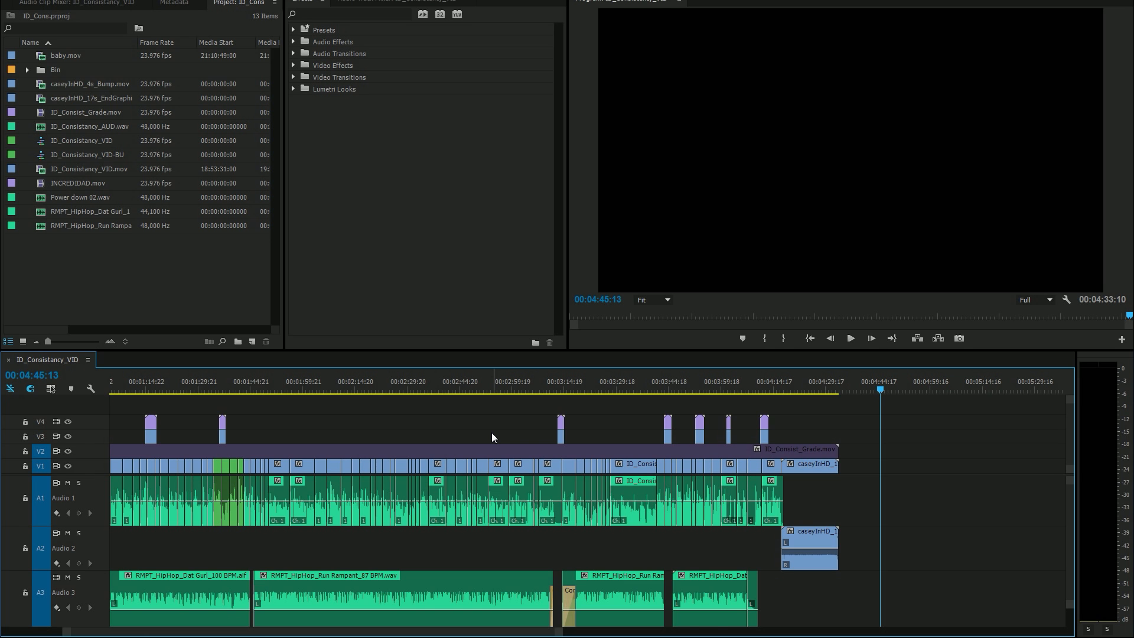
pyautogui.scroll(3, 491, 435)
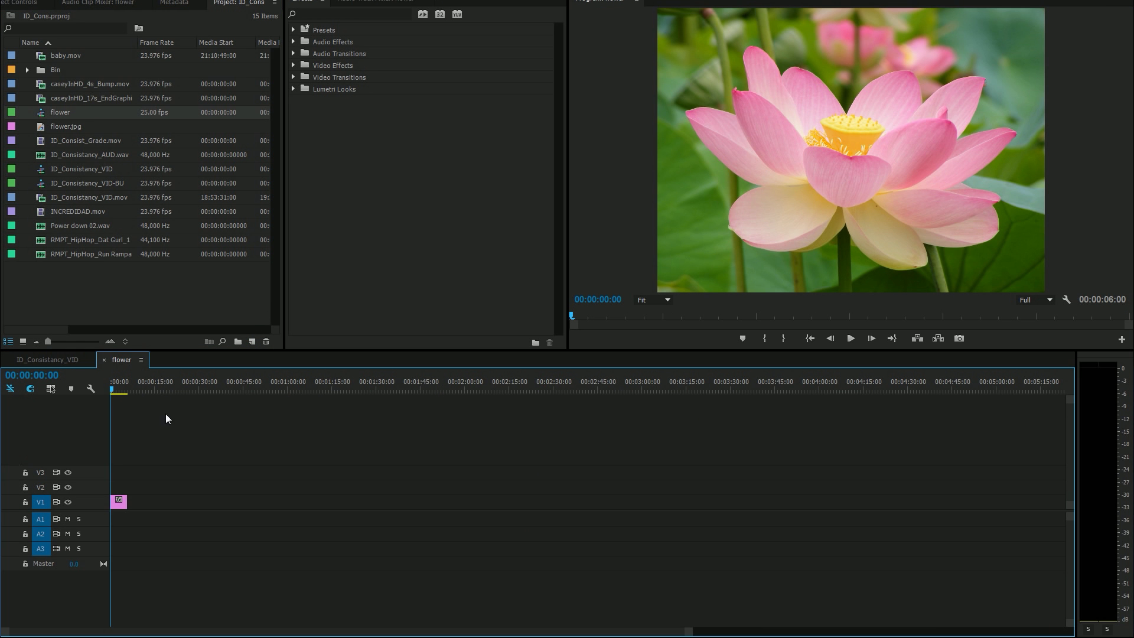
# - Apply the RGB Curves effect to the flower.jpg clip and pull the middle of its Master curve downward
pyautogui.scroll(3, 123, 423)
pyautogui.scroll(1, 162, 415)
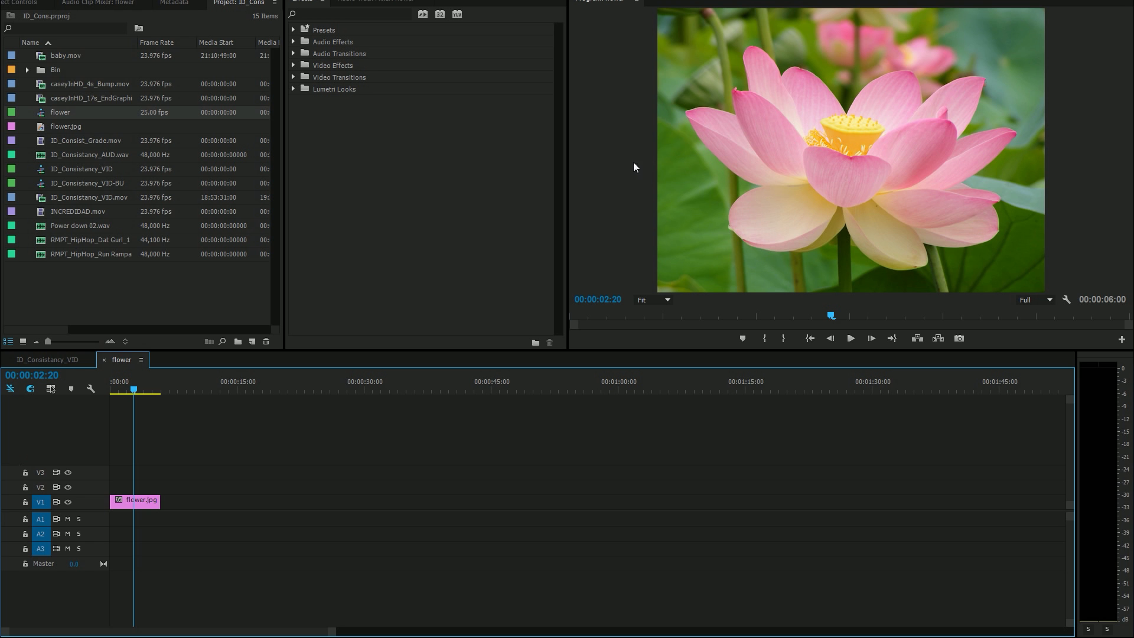
pyautogui.click(293, 65)
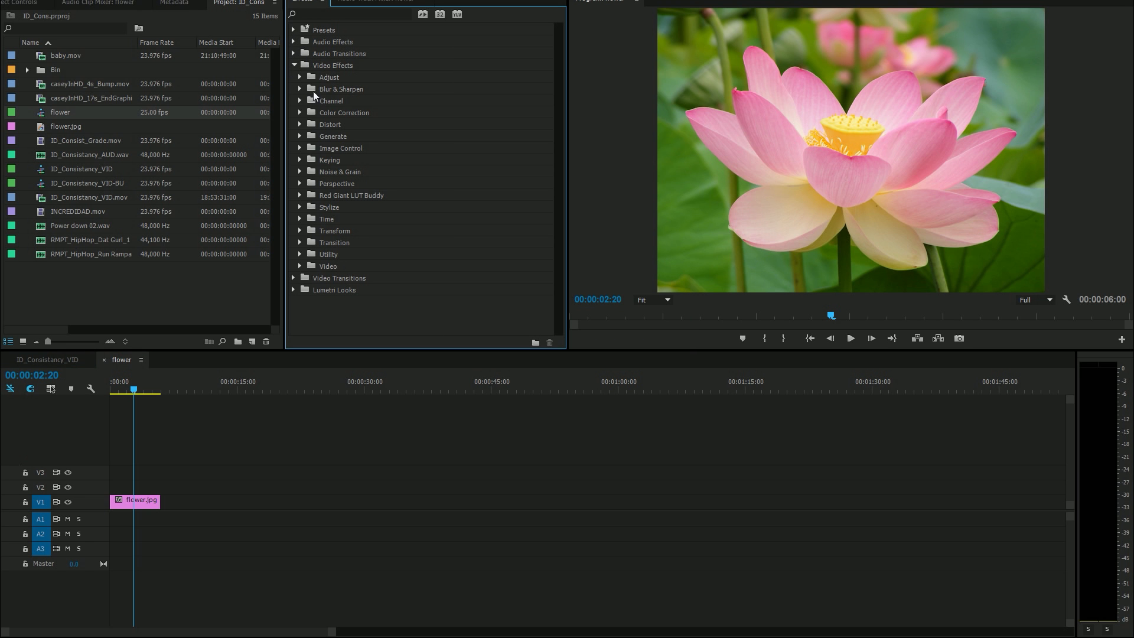
pyautogui.click(300, 112)
pyautogui.scroll(-2, 340, 138)
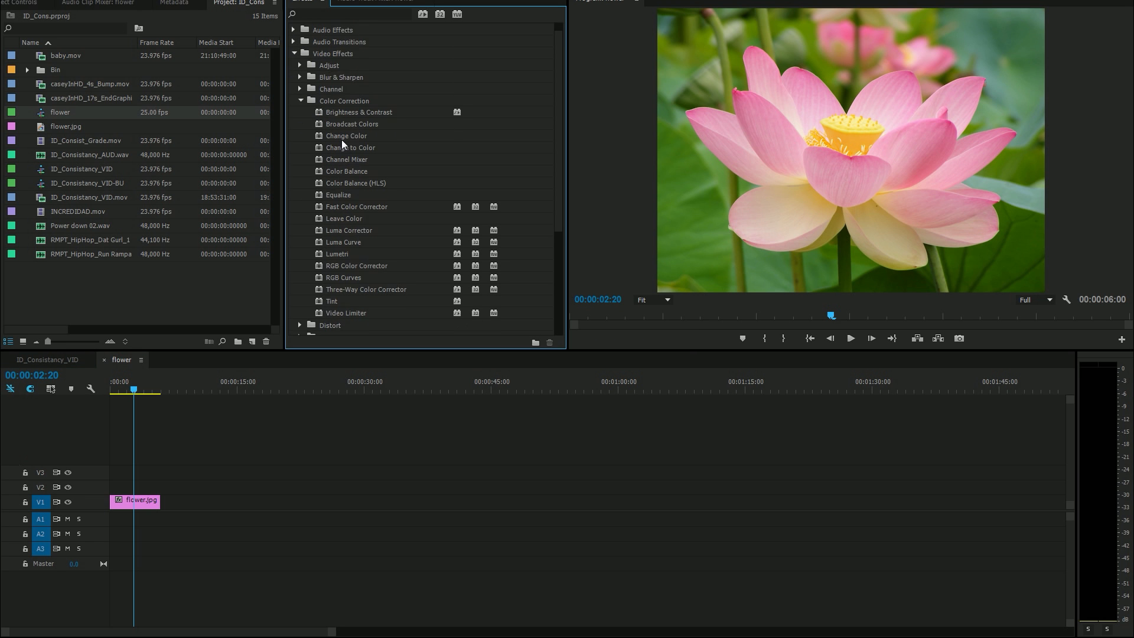
pyautogui.moveTo(346, 267); pyautogui.dragTo(114, 499)
pyautogui.moveTo(103, 143); pyautogui.dragTo(80, 156)
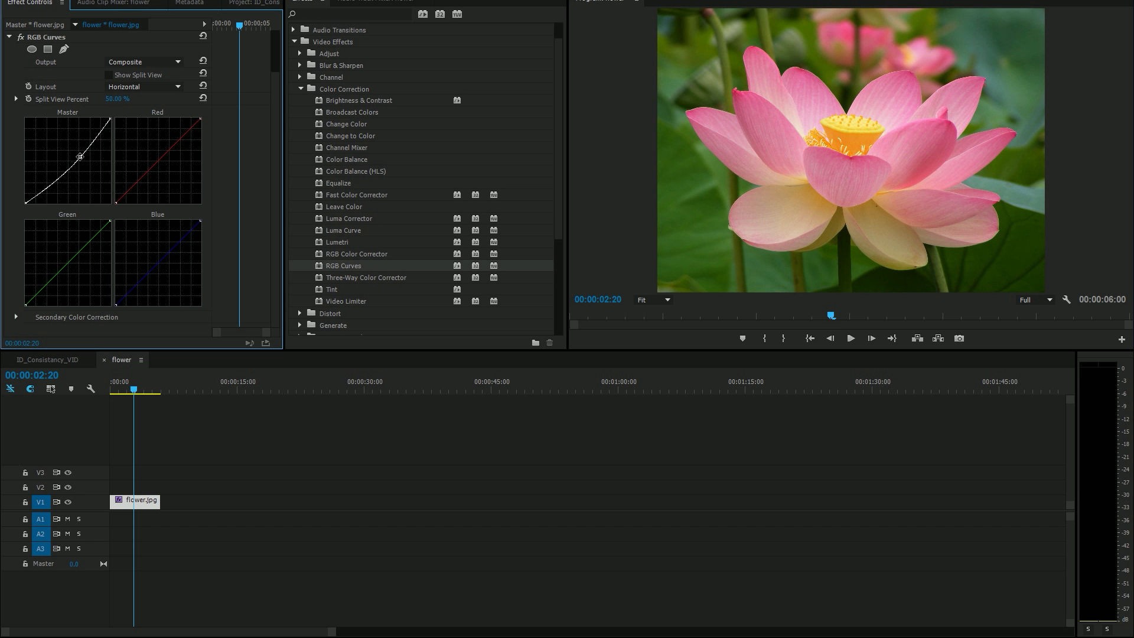
# - Toggle the RGB Curves effect on the flower clip off and on repeatedly to compare the image before and after
pyautogui.scroll(2, 21, 91)
pyautogui.click(20, 86)
pyautogui.click(21, 86)
pyautogui.click(21, 86)
pyautogui.click(21, 86)
pyautogui.click(21, 86)
pyautogui.click(21, 86)
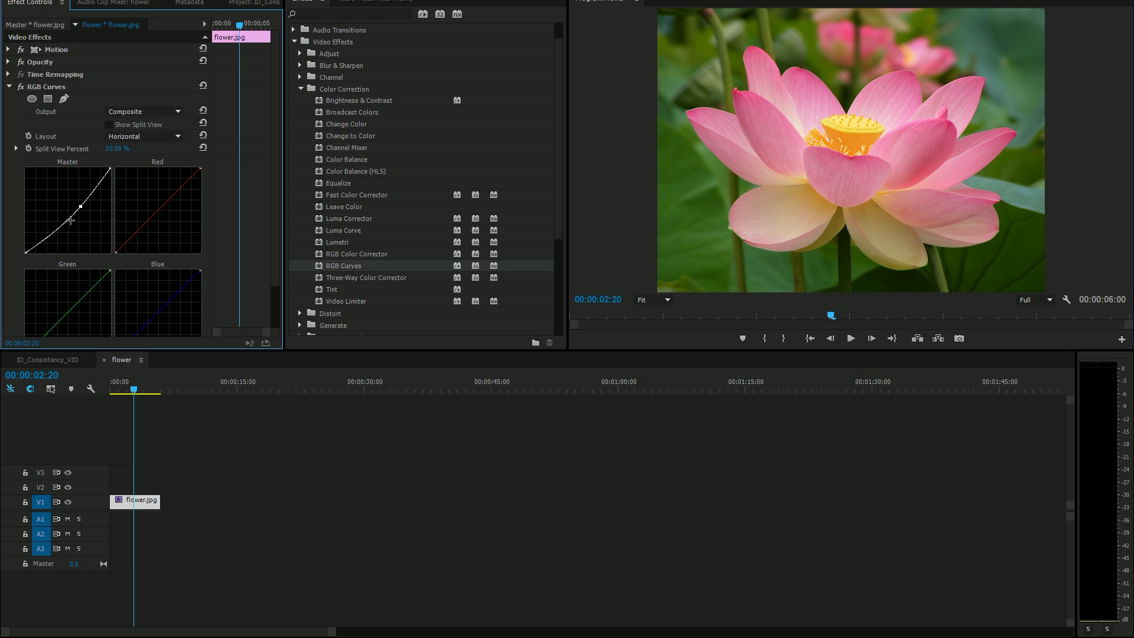
# - Shape the Master curve into an S by lowering the shadows and raising the highlights, and compare with the effect off and on
pyautogui.click(41, 243)
pyautogui.moveTo(80, 206); pyautogui.dragTo(95, 184)
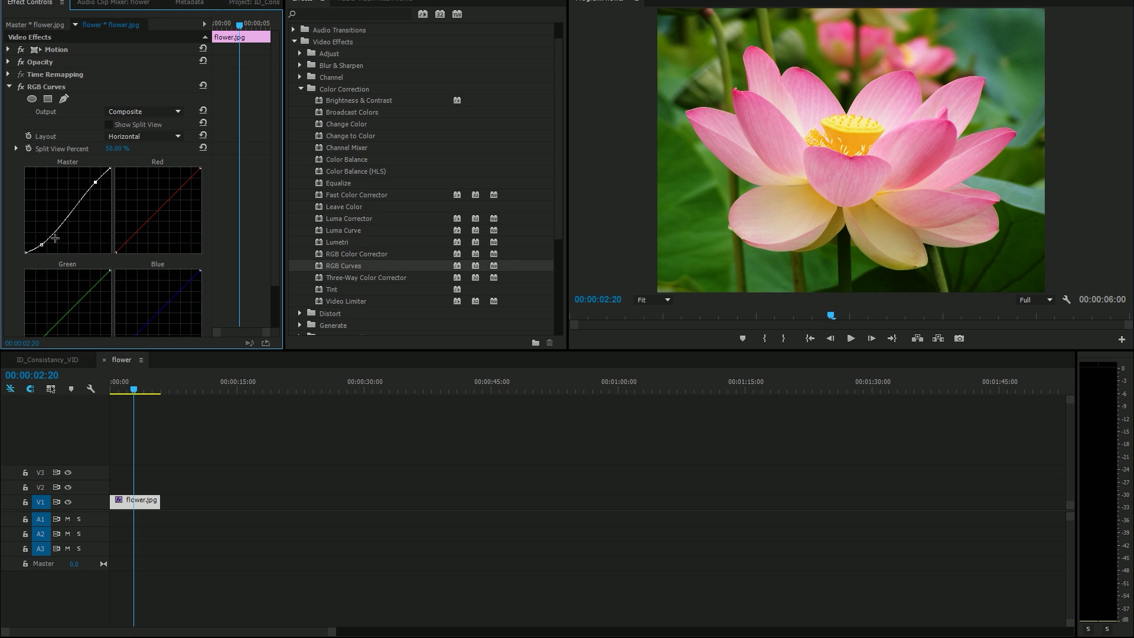
pyautogui.click(21, 87)
pyautogui.click(21, 89)
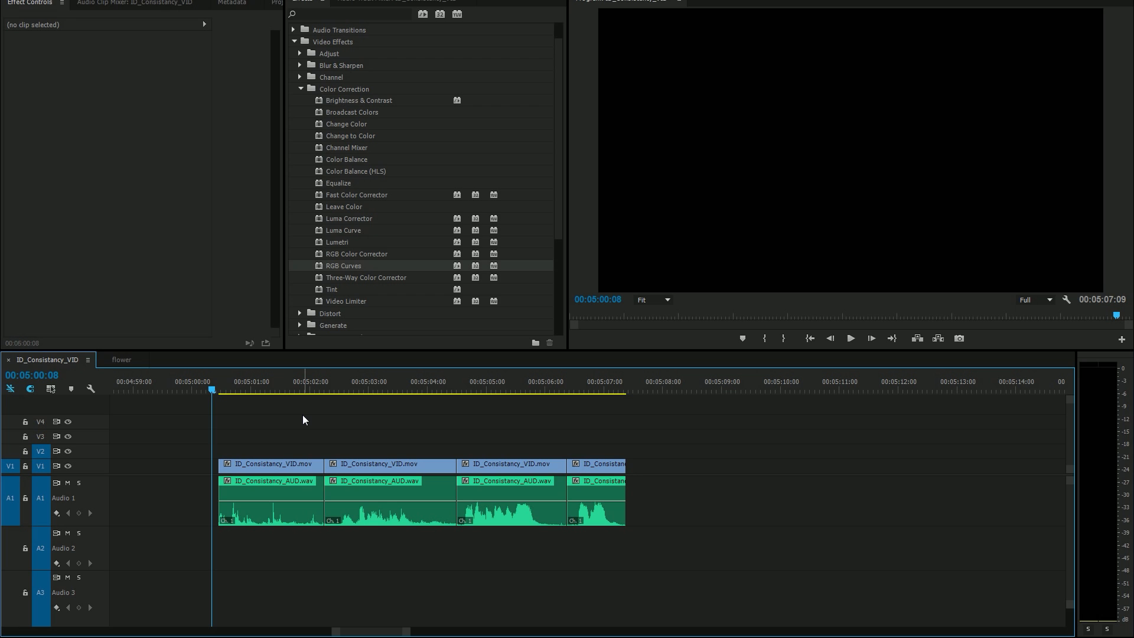
# - Play and scrub the four clips after 00:05:00 in the ID_Consistancy_VID sequence to examine the pauses between lines
pyautogui.click(216, 390)
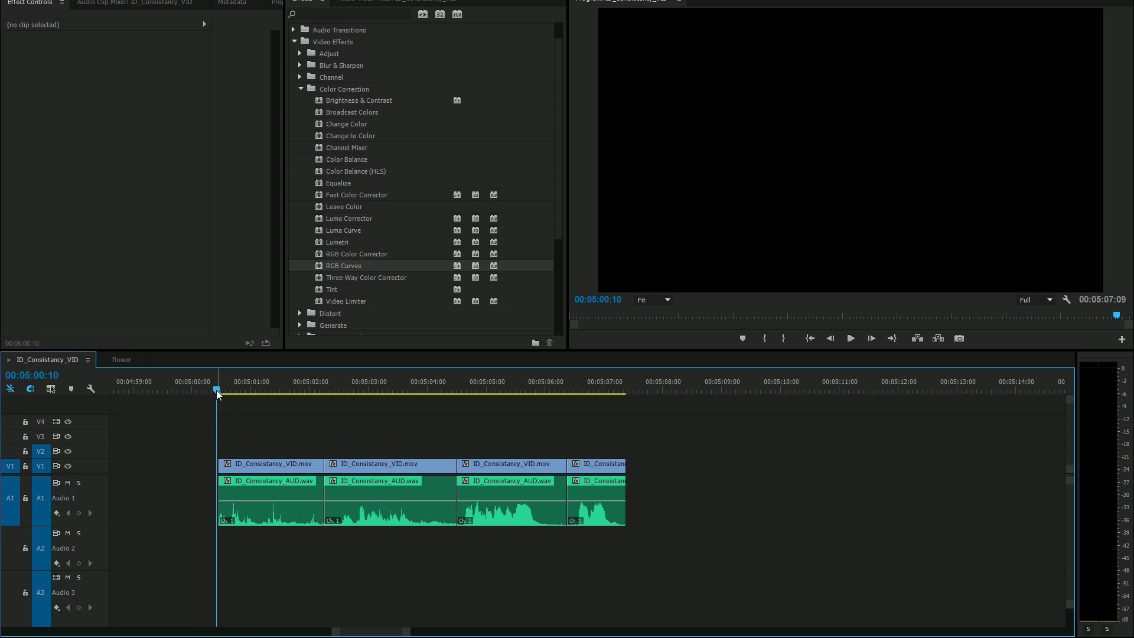
pyautogui.moveTo(216, 390)
pyautogui.mouseDown()
pyautogui.moveTo(225, 387)
pyautogui.moveTo(208, 390)
pyautogui.mouseUp()
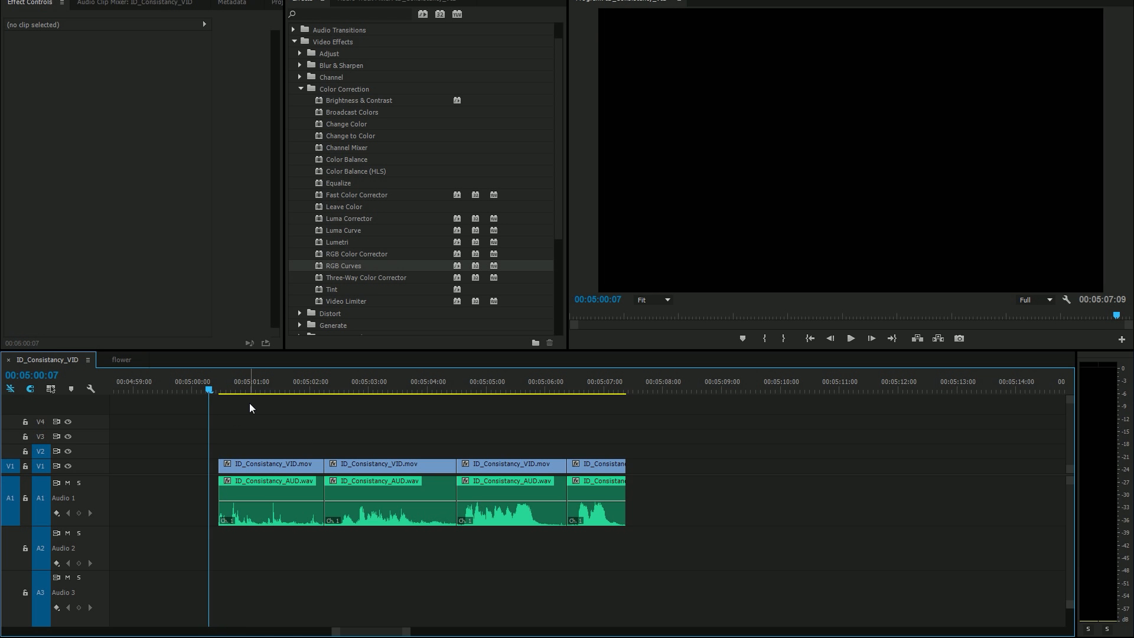
pyautogui.press('space')
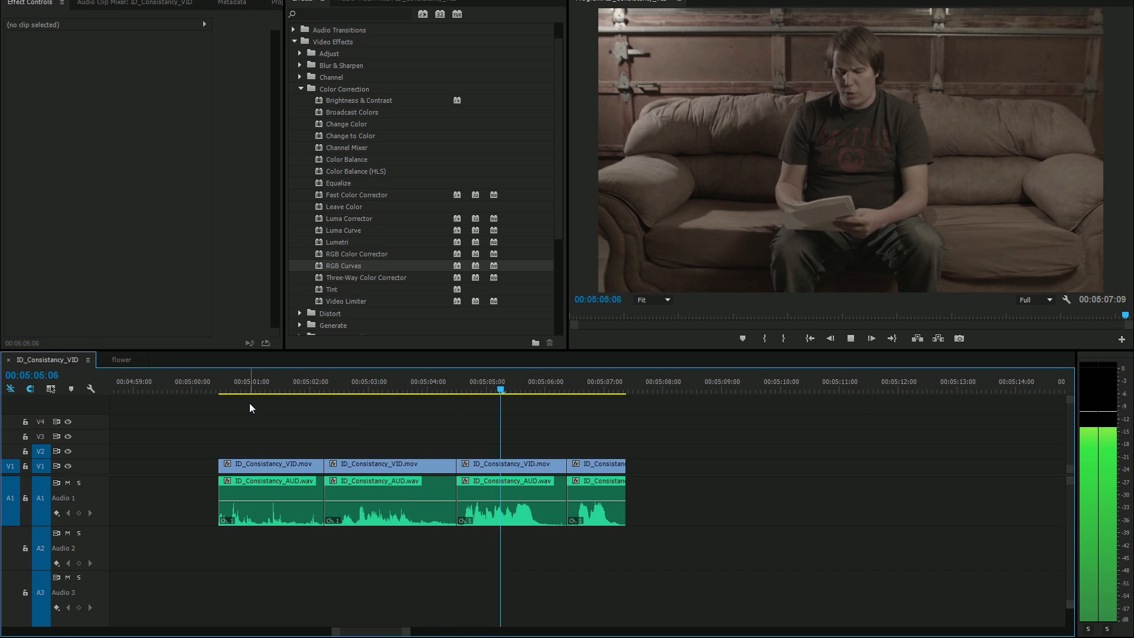
pyautogui.click(212, 383)
pyautogui.press('space')
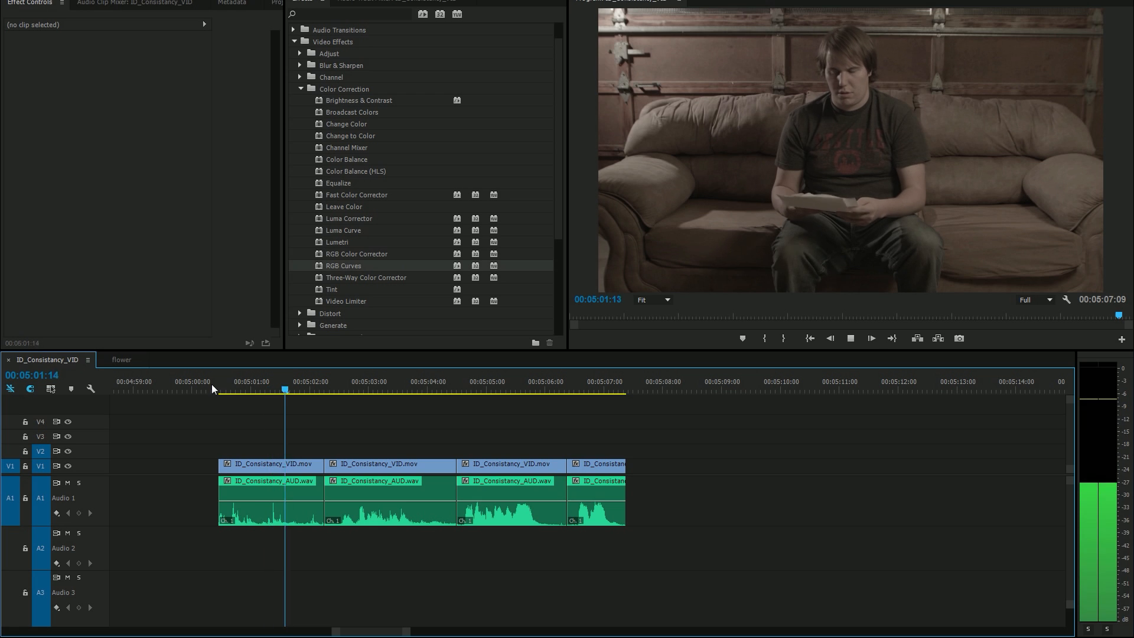
pyautogui.press('space')
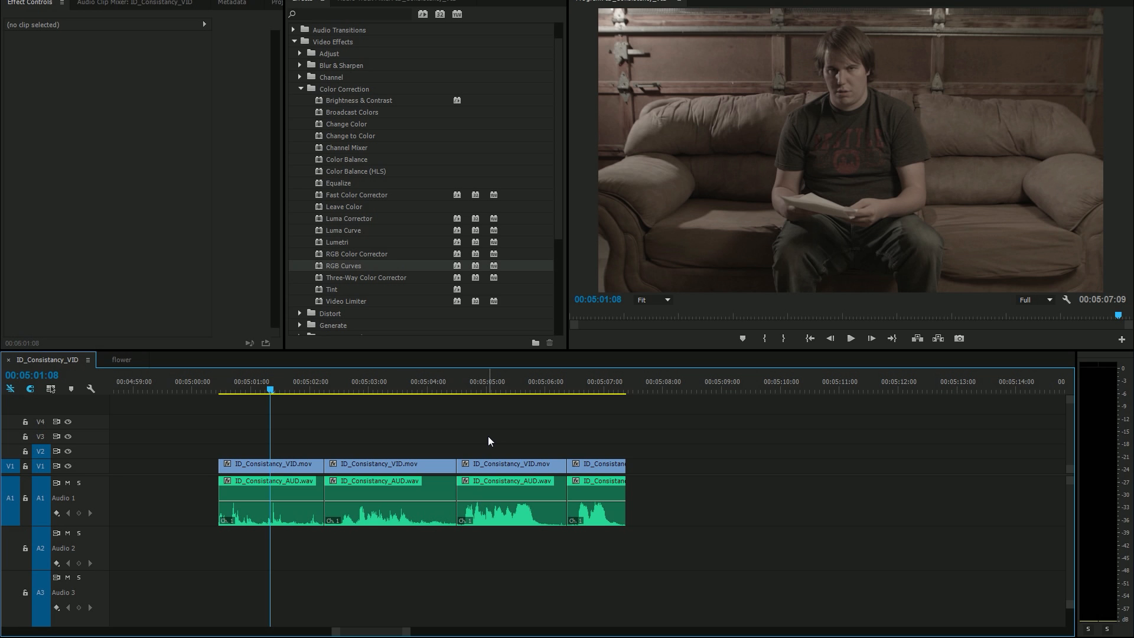
pyautogui.click(463, 386)
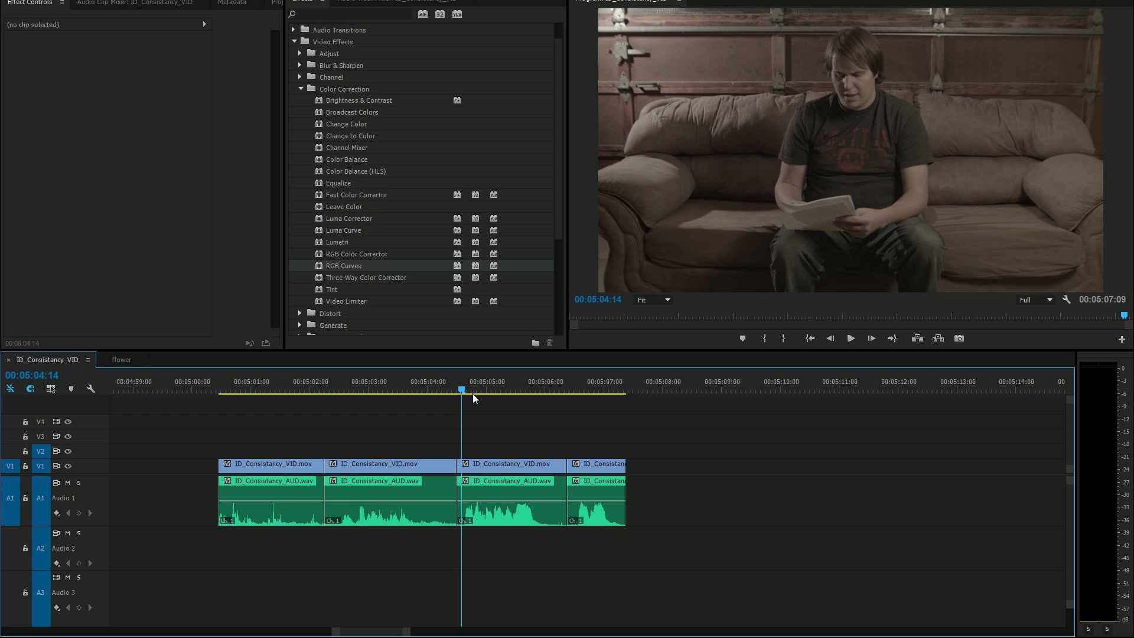
pyautogui.click(208, 385)
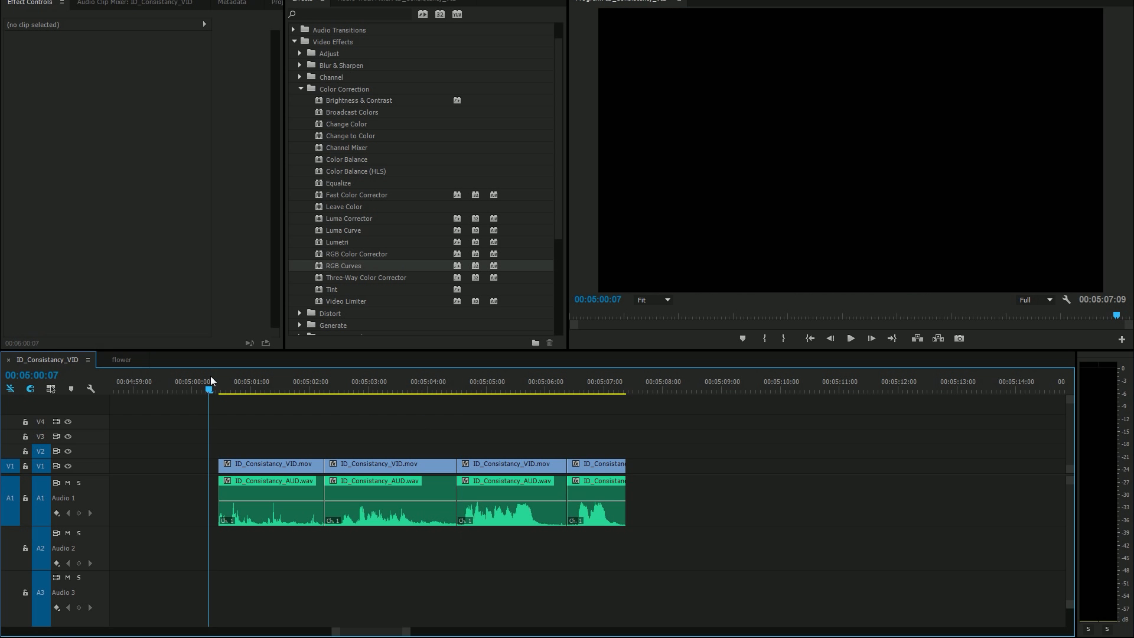
pyautogui.press('space')
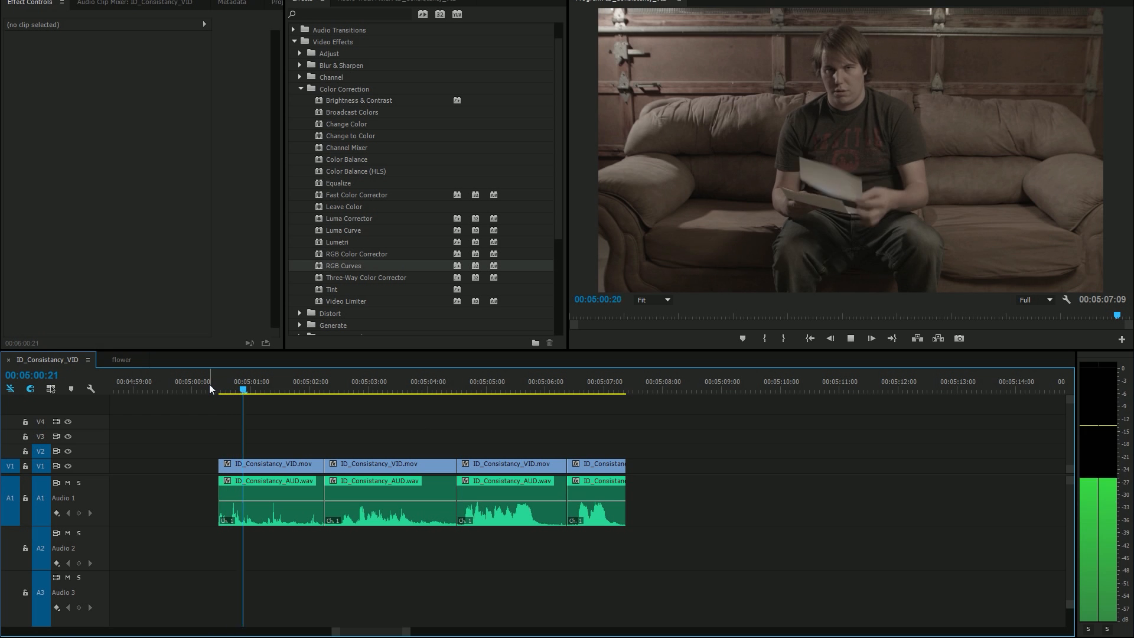
# - Split the first clip's video and audio at 00:05:01:15, delete the remainder, and close the gap
pyautogui.moveTo(322, 384); pyautogui.dragTo(303, 503)
pyautogui.hotkey('ctrl', 'k')
pyautogui.moveTo(311, 434); pyautogui.dragTo(308, 513)
pyautogui.press('Delete')
pyautogui.click(308, 513)
pyautogui.press('Delete')
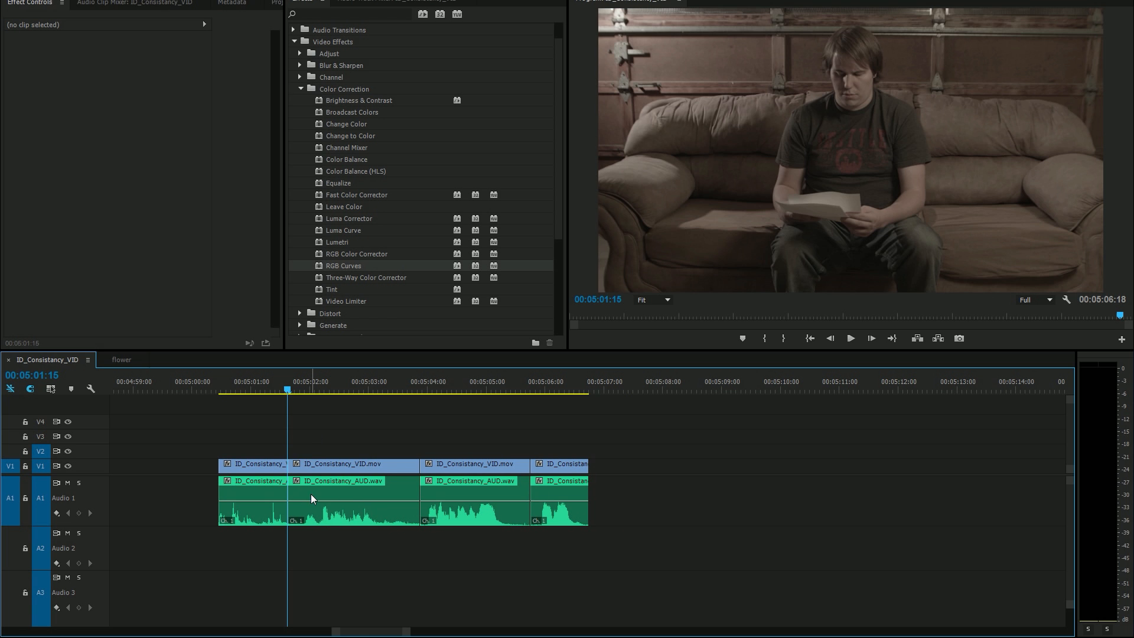
# - Review the first cut, split the second clip at 00:05:01:19, remove the part before it from video and audio, and close the gap
pyautogui.click(217, 388)
pyautogui.press('space')
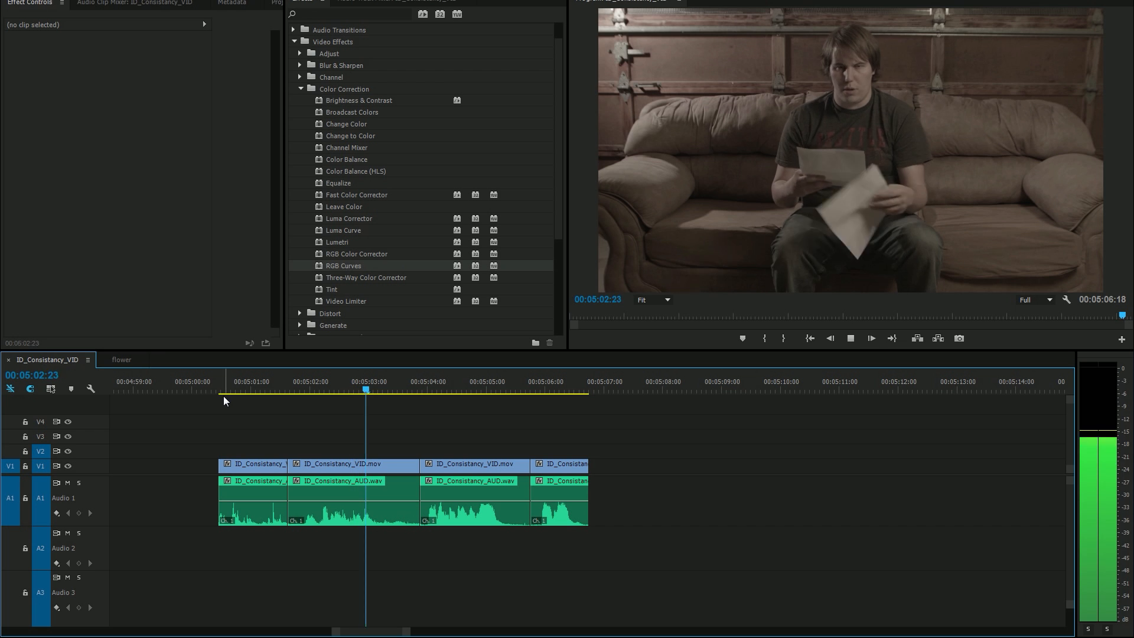
pyautogui.click(261, 390)
pyautogui.moveTo(262, 414); pyautogui.dragTo(302, 428)
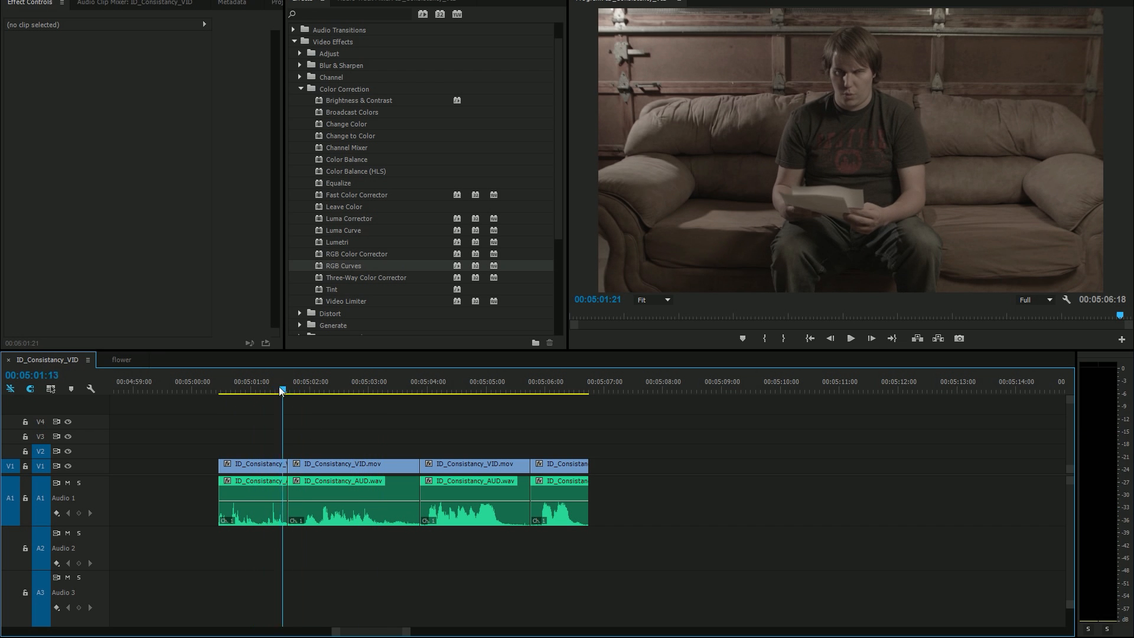
pyautogui.click(261, 390)
pyautogui.press('space')
pyautogui.moveTo(284, 394); pyautogui.dragTo(298, 416)
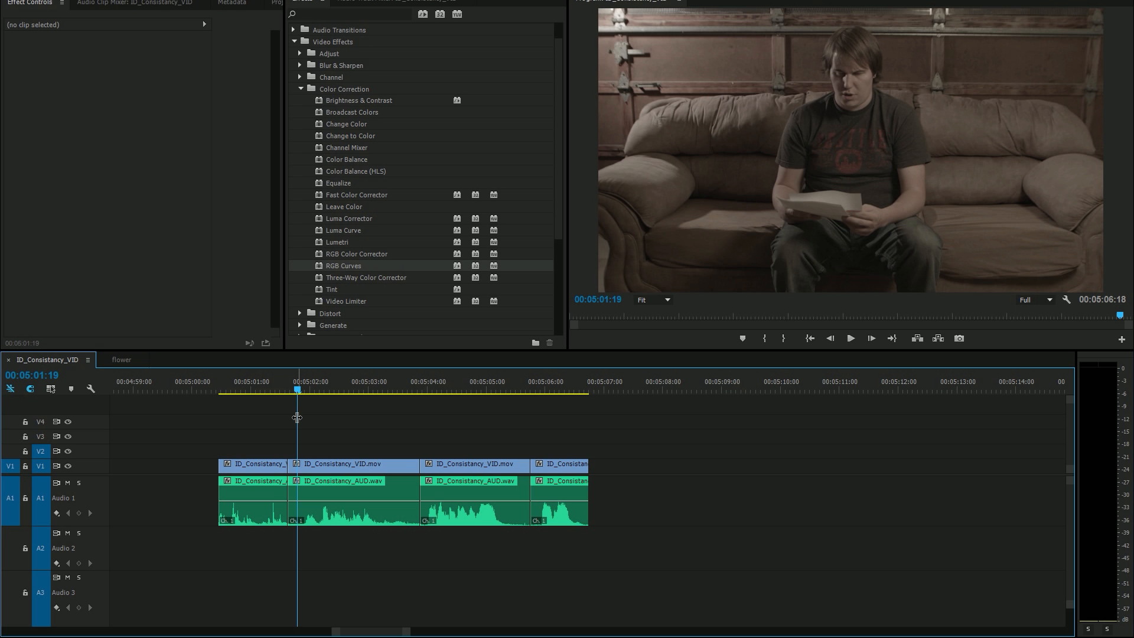
pyautogui.hotkey('ctrl', 'k')
pyautogui.moveTo(289, 448); pyautogui.dragTo(295, 493)
pyautogui.press('Delete')
pyautogui.click(293, 495)
pyautogui.press('Delete')
# - Play the new join, split the second clip shortly after 00:05:03, delete its remaining end, and close the gap
pyautogui.click(239, 381)
pyautogui.press('space')
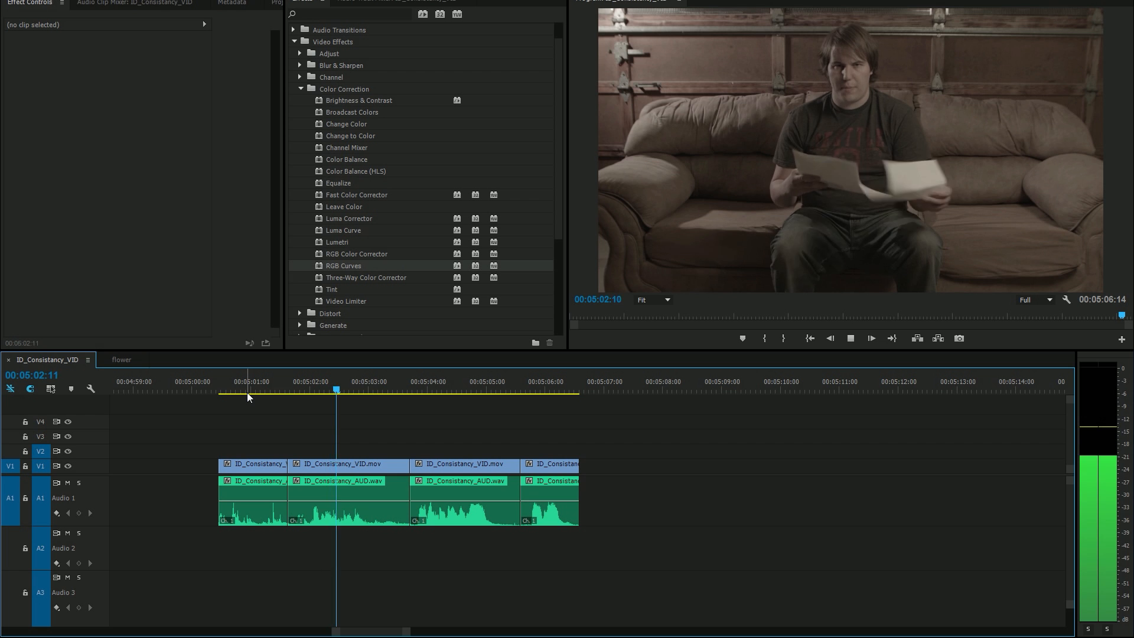
pyautogui.moveTo(331, 392); pyautogui.dragTo(382, 421)
pyautogui.hotkey('ctrl', 'k')
pyautogui.click(394, 490)
pyautogui.press('Delete')
pyautogui.click(397, 496)
pyautogui.press('Delete')
# - Ripple-trim a little more off the end of the second clip near 00:05:03, and play back the join
pyautogui.click(333, 381)
pyautogui.press('space')
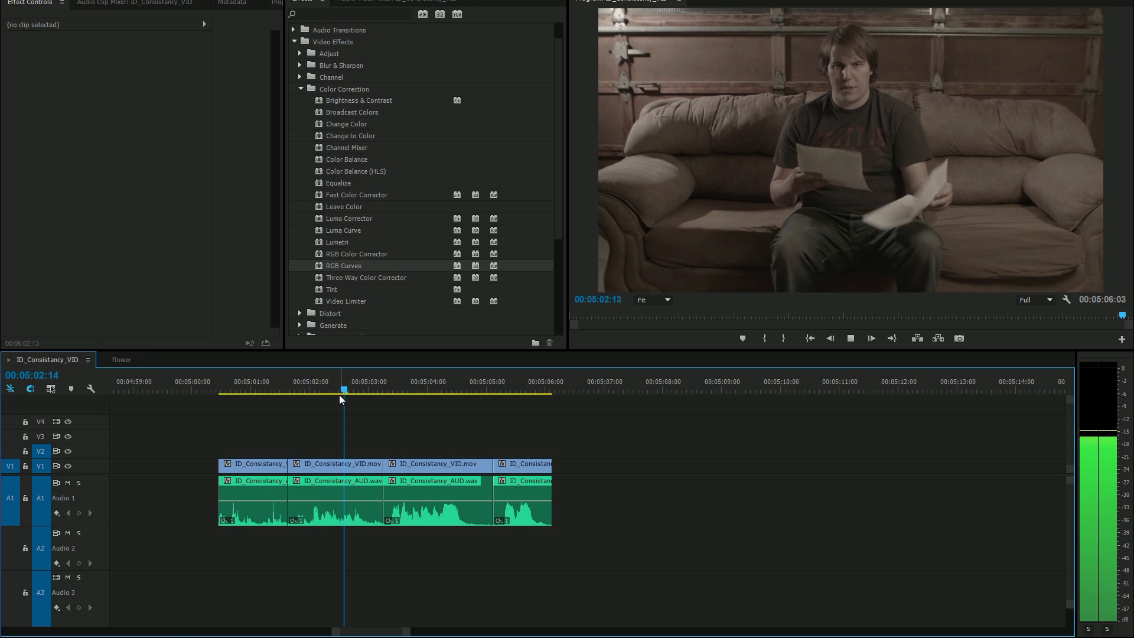
pyautogui.click(376, 382)
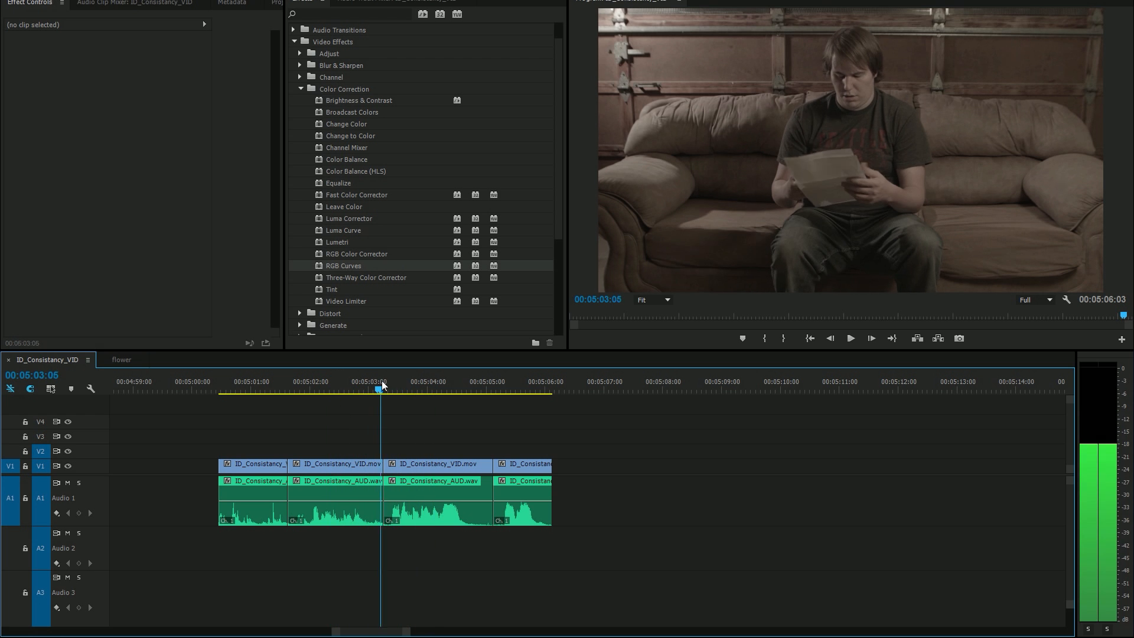
pyautogui.press('w')
pyautogui.click(341, 383)
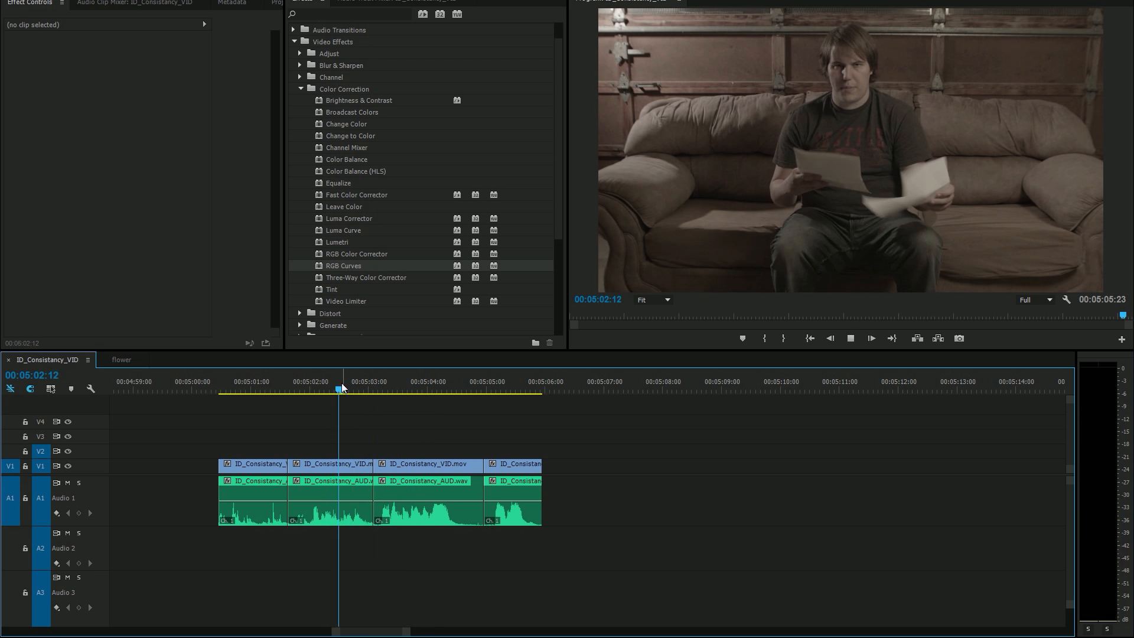
pyautogui.press('space')
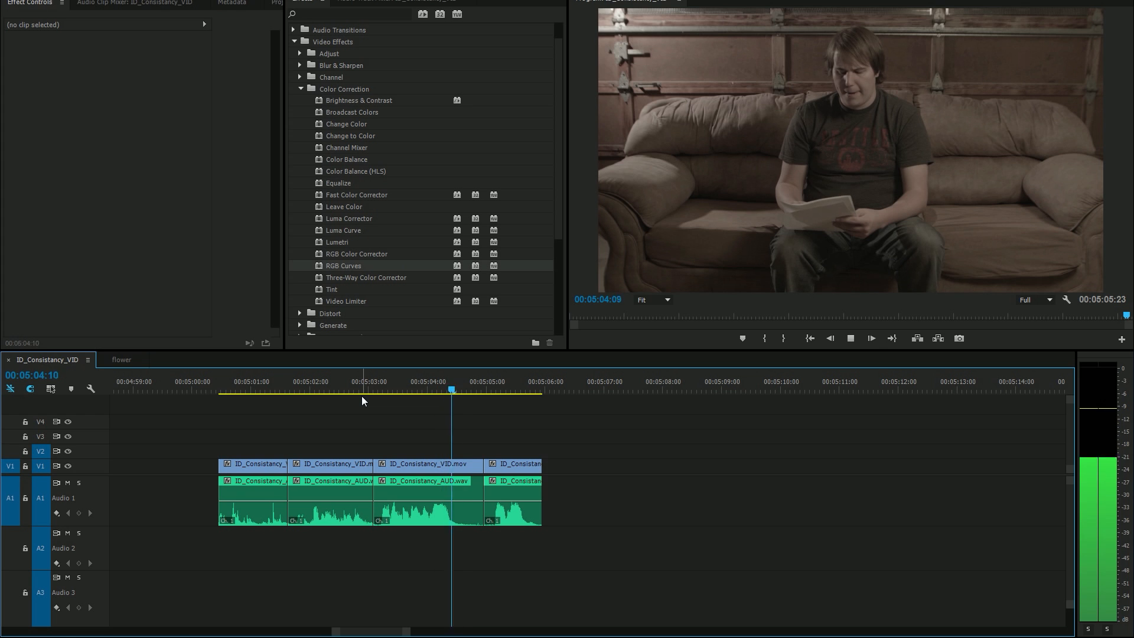
# - Split the third clip's video and audio at 00:05:04:12 and ripple-delete the pause at its end
pyautogui.press('space')
pyautogui.moveTo(466, 393); pyautogui.dragTo(389, 419)
pyautogui.press('space')
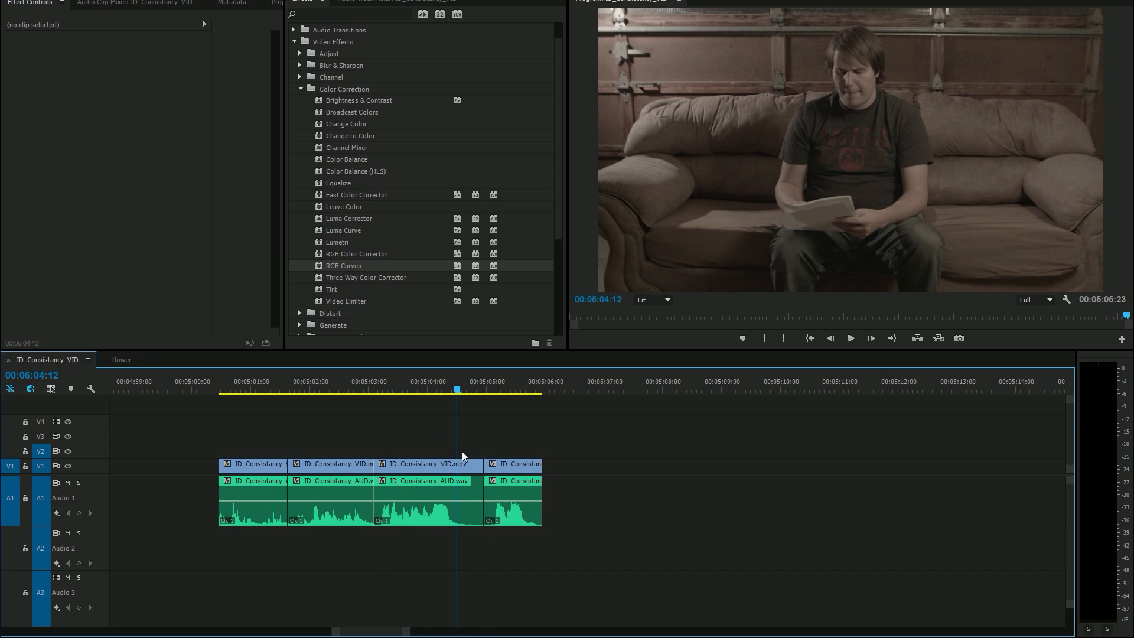
pyautogui.hotkey('ctrl', 'k')
pyautogui.moveTo(467, 449); pyautogui.dragTo(468, 488)
pyautogui.hotkey('shift', 'Delete')
# - Play back the tightened section from its start, and delete the practice clips after 00:05:00
pyautogui.click(218, 391)
pyautogui.press('space')
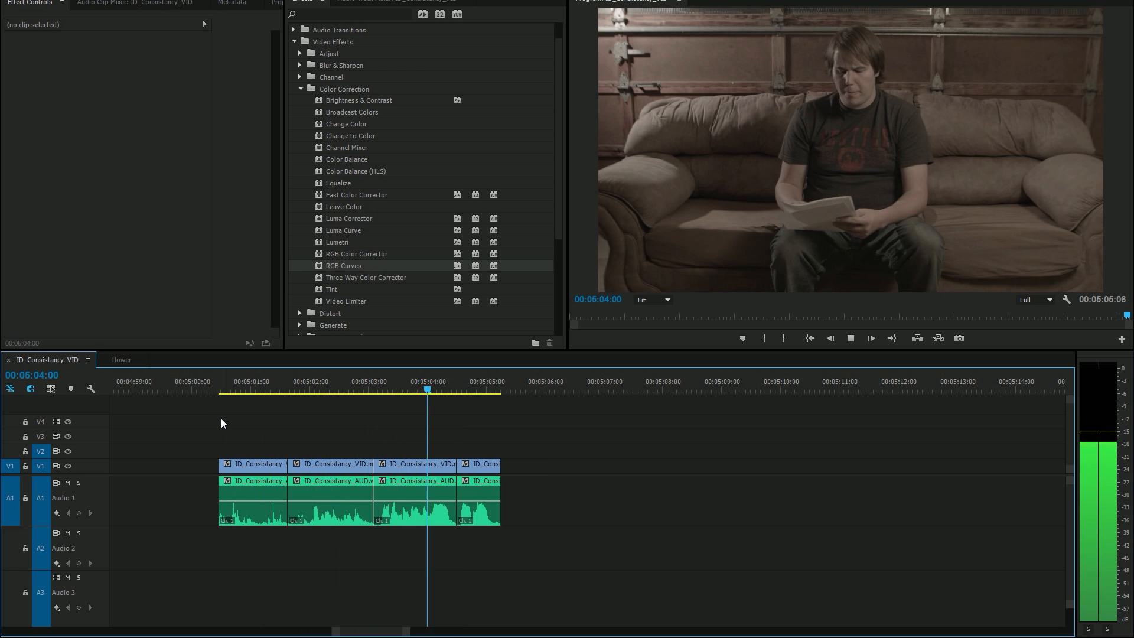
pyautogui.press('space')
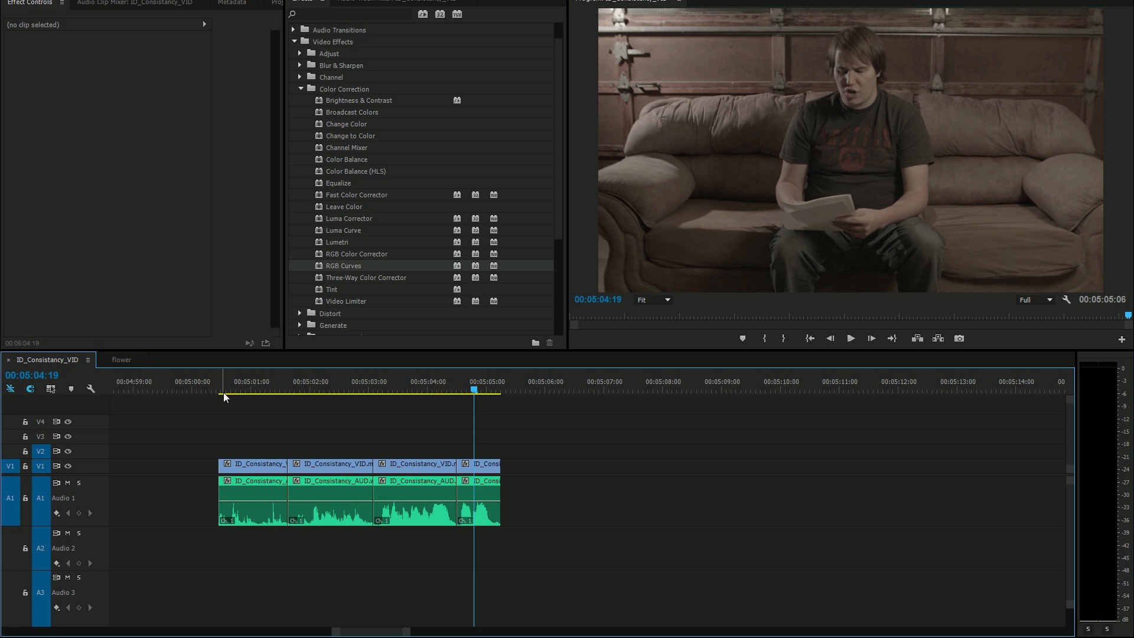
pyautogui.moveTo(792, 421); pyautogui.dragTo(950, 578)
pyautogui.press('Delete')
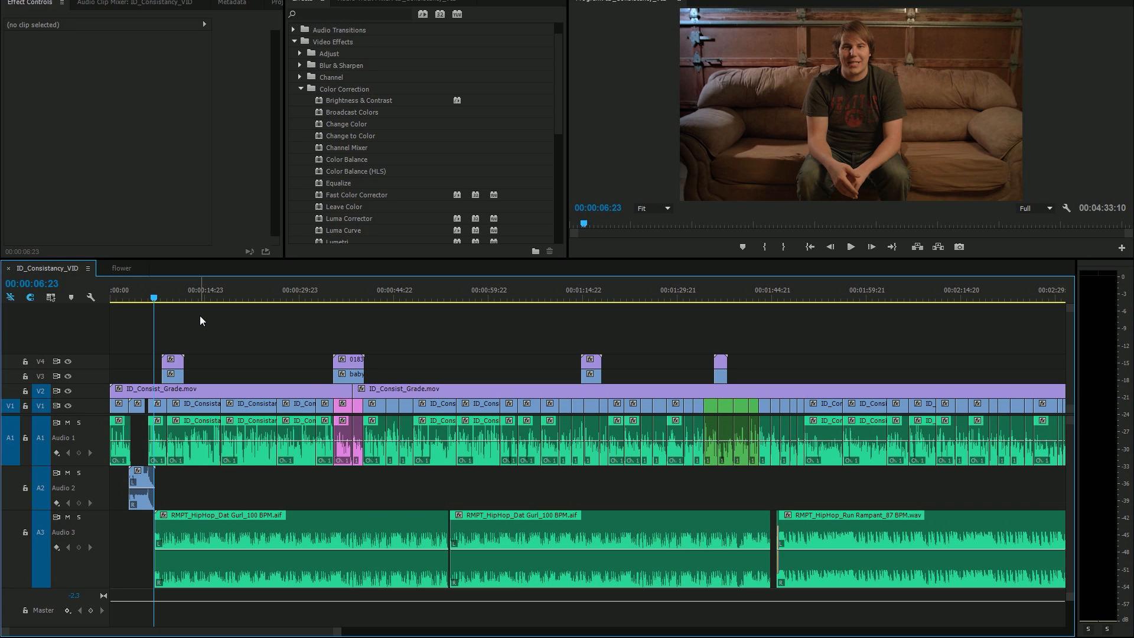
# - Play the opening of the sequence from its beginning into the first baby cutaway, and move to 00:00:28:02
pyautogui.press('Home')
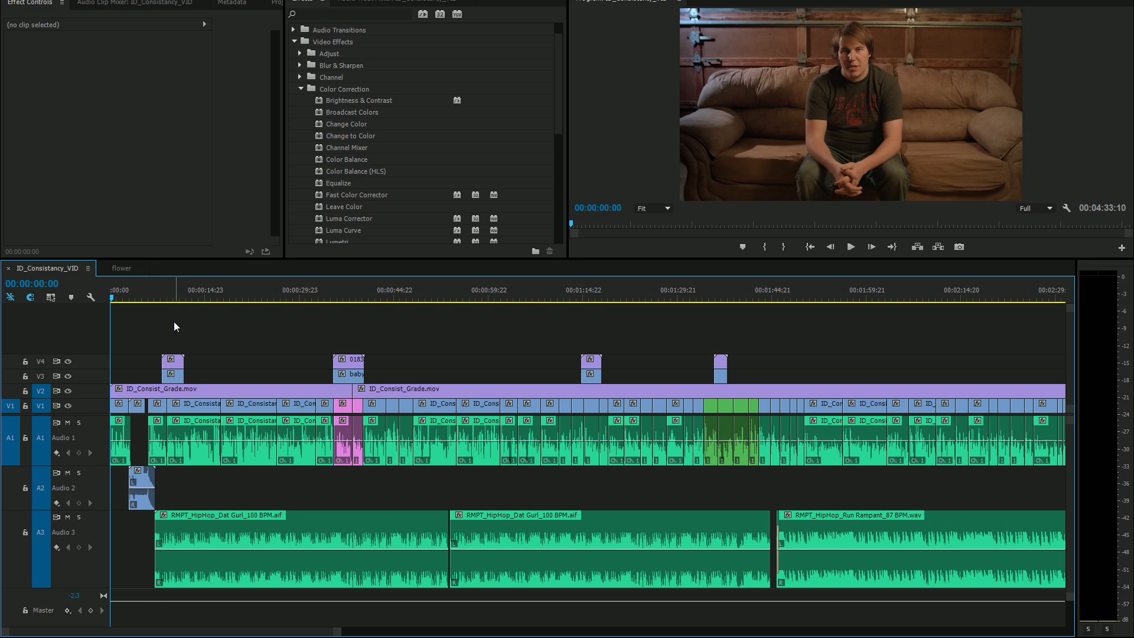
pyautogui.press('space')
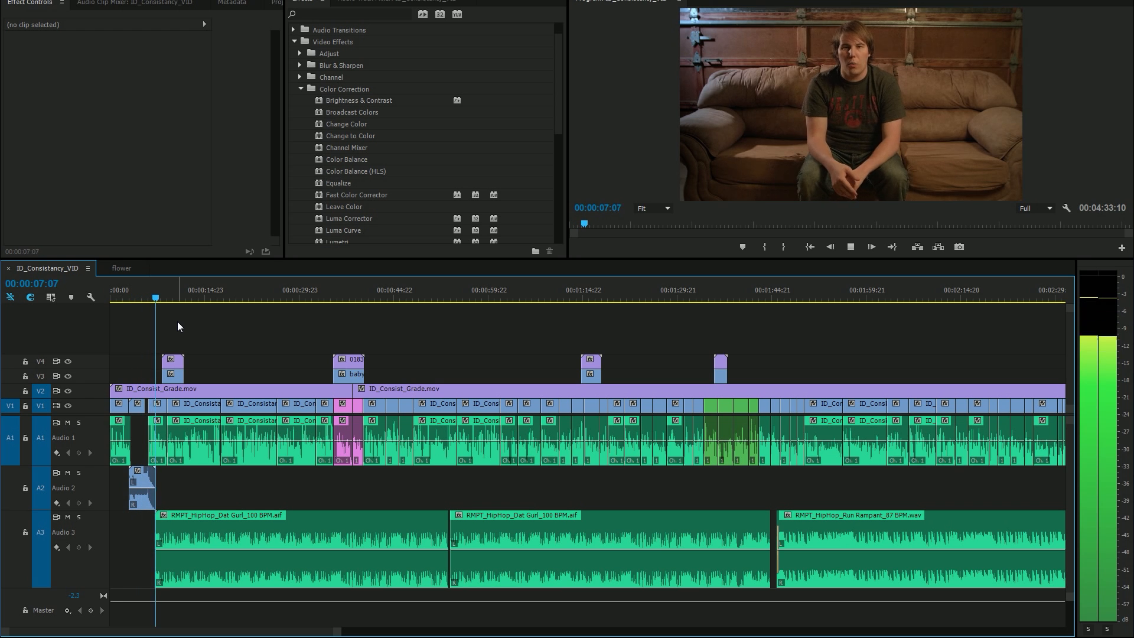
pyautogui.press('space')
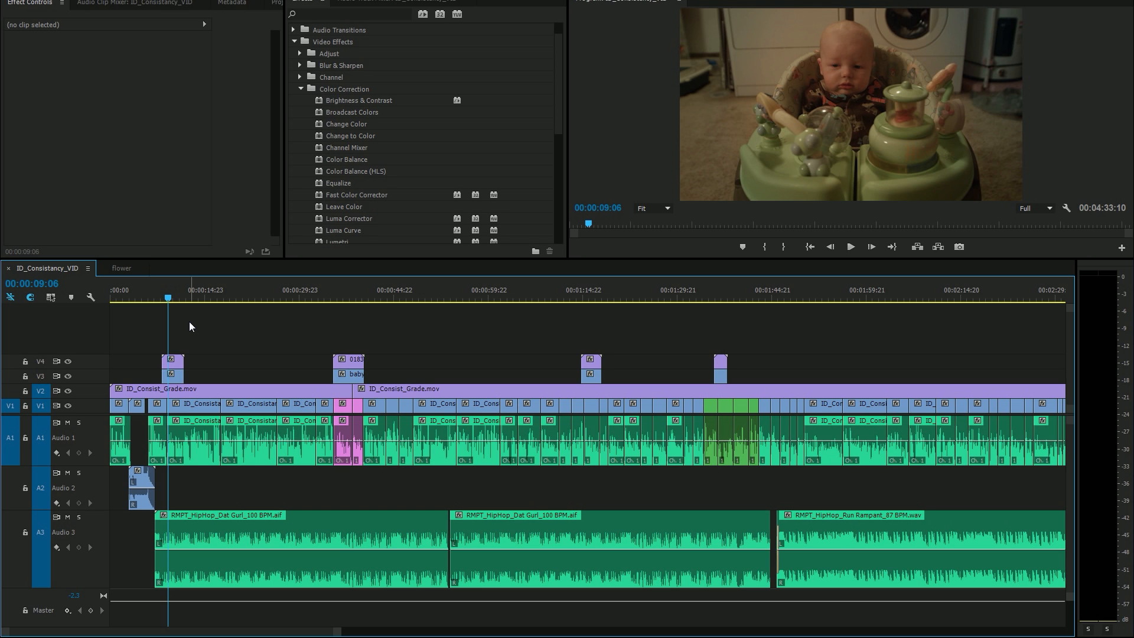
pyautogui.click(288, 296)
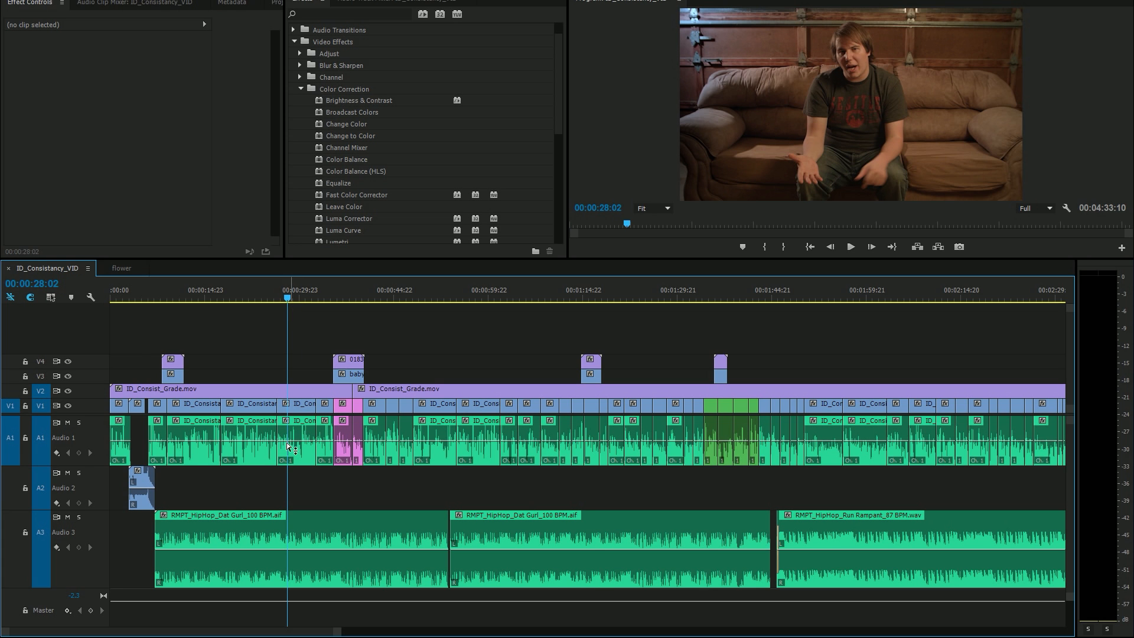
pyautogui.scroll(-3, 239, 440)
pyautogui.scroll(-2, 239, 440)
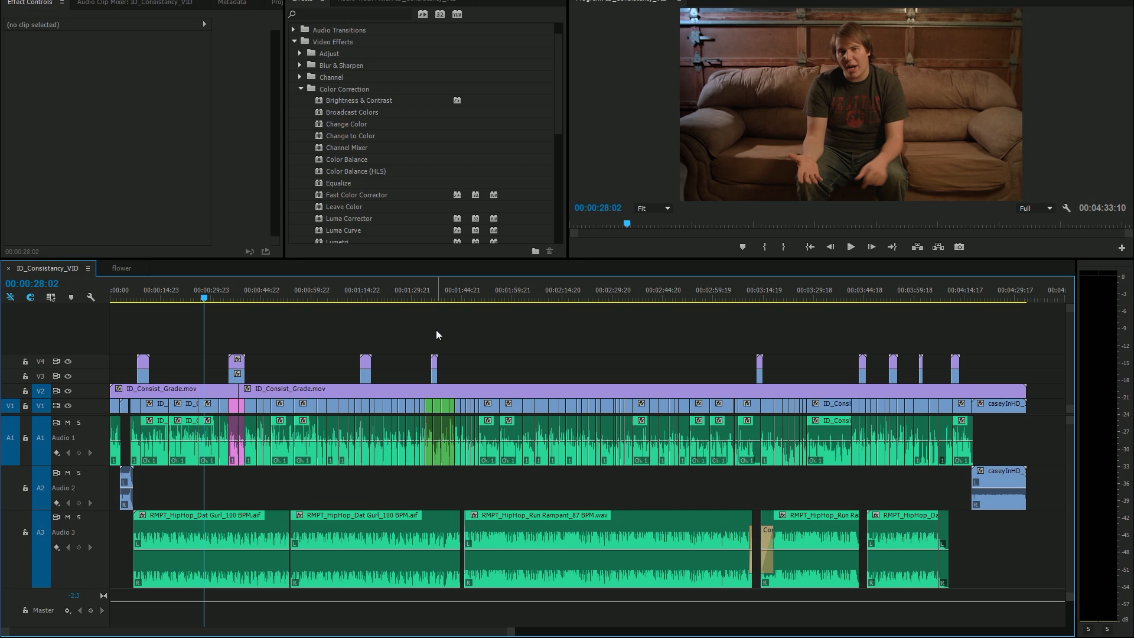
# - Show the Audio Track Mixer, solo Audio 1, and play the voice from 00:00:28:02 with the multiband compressor active
pyautogui.click(396, 2)
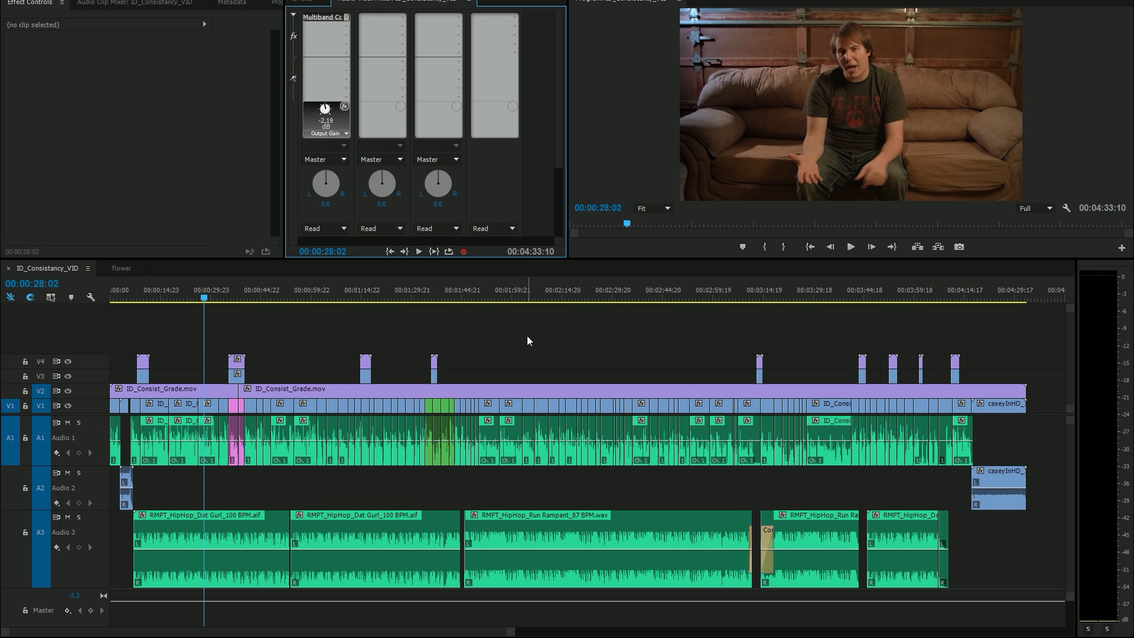
pyautogui.click(185, 329)
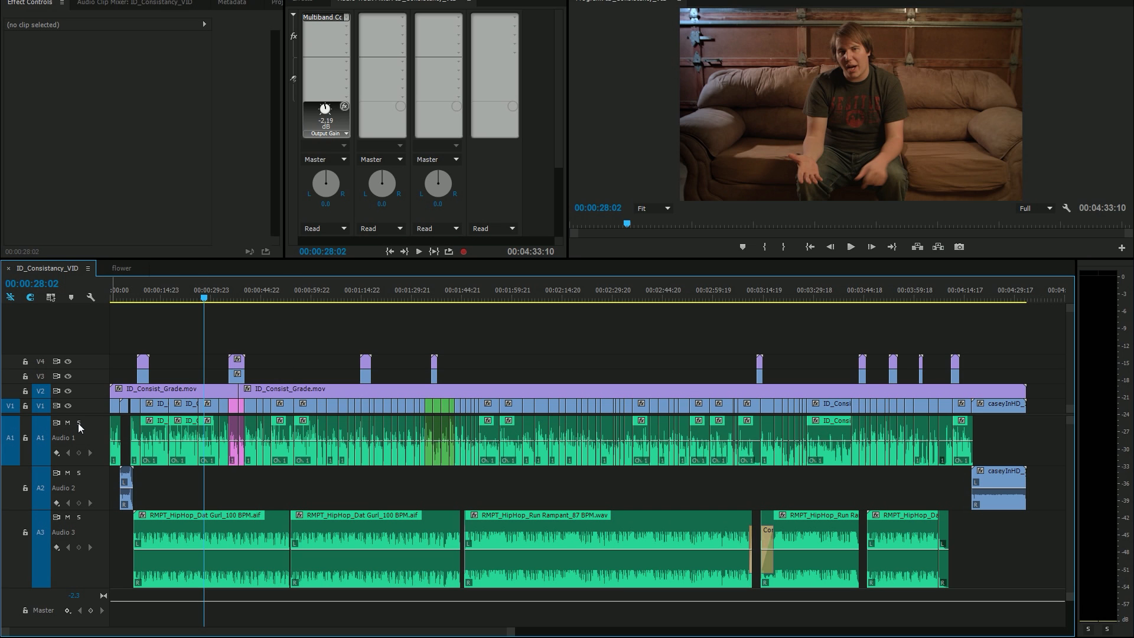
pyautogui.press('space')
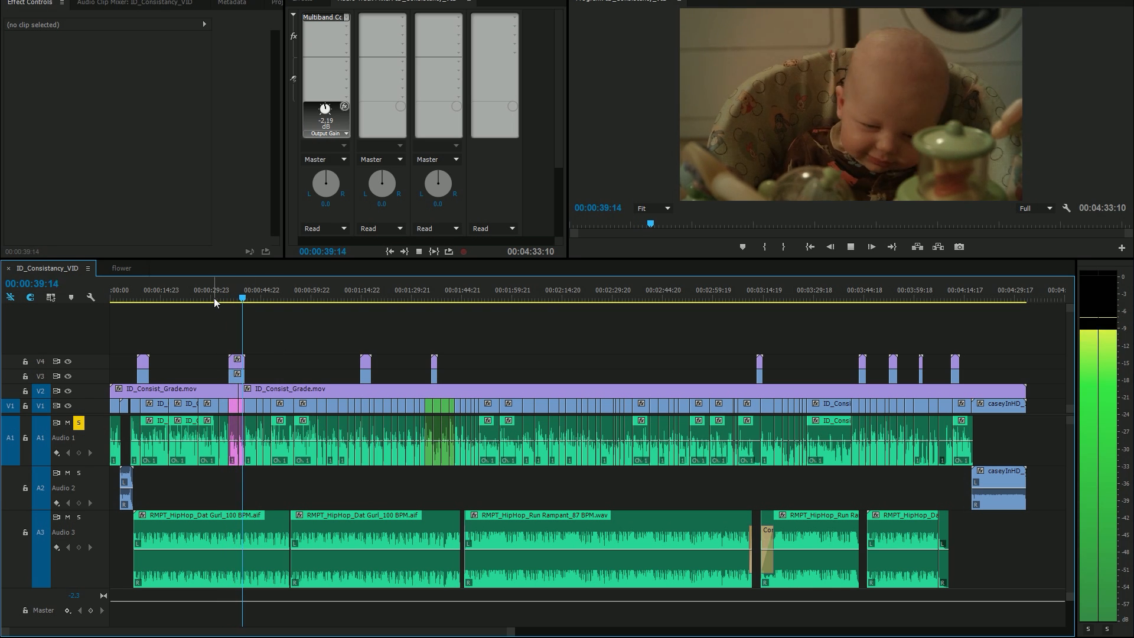
# - Bypass the multiband compressor on Audio 1 and play the soloed voice from 00:00:26:06 for comparison
pyautogui.click(197, 297)
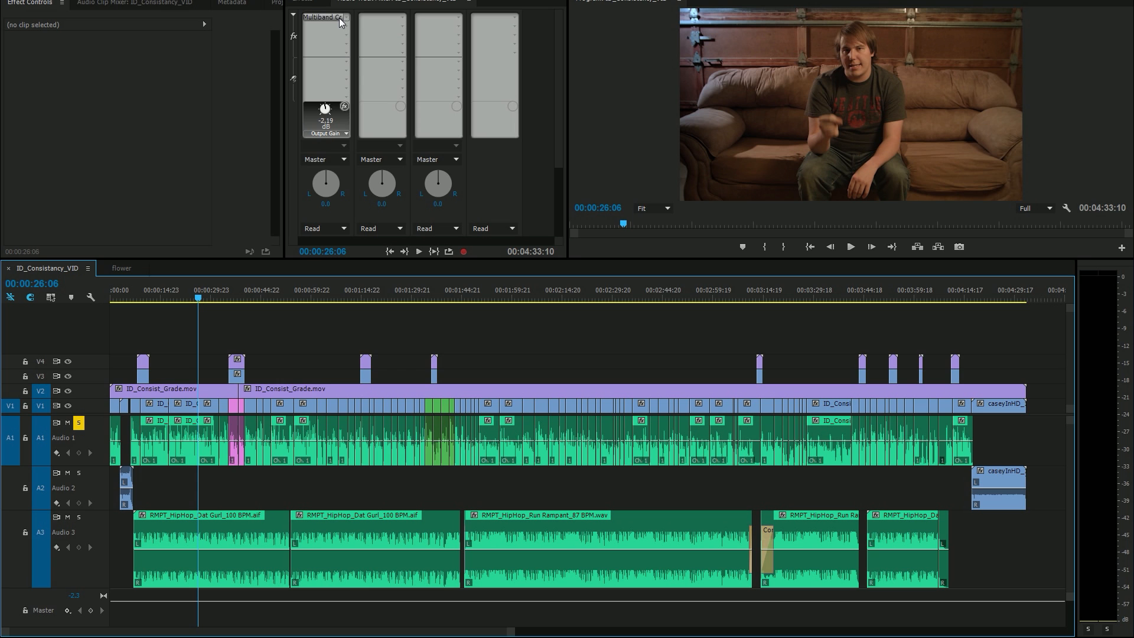
pyautogui.click(345, 106)
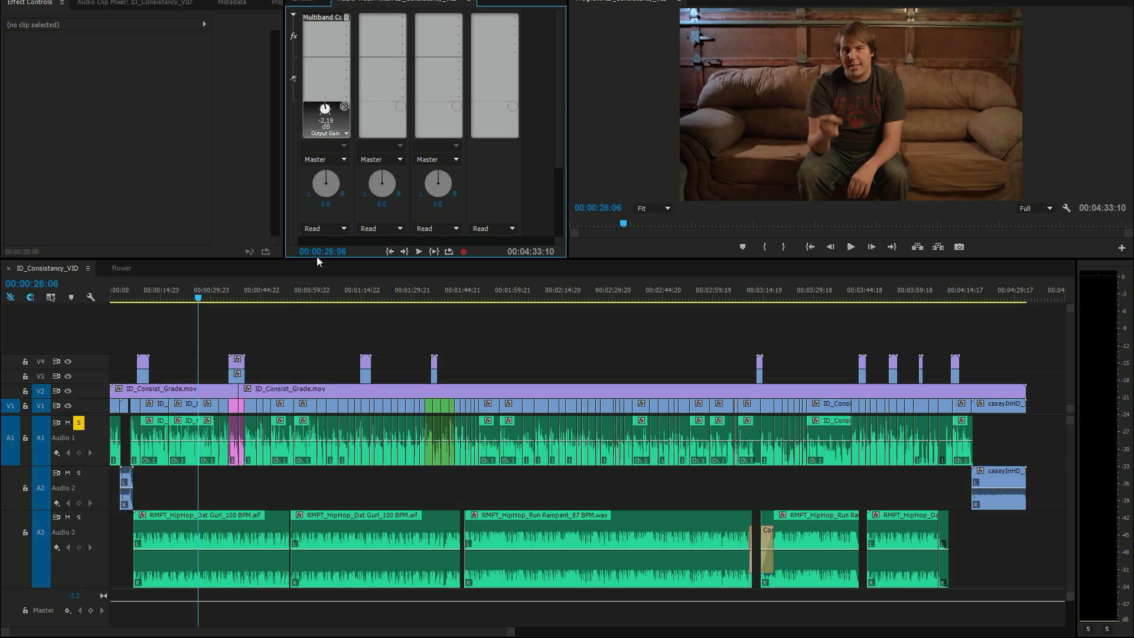
pyautogui.press('space')
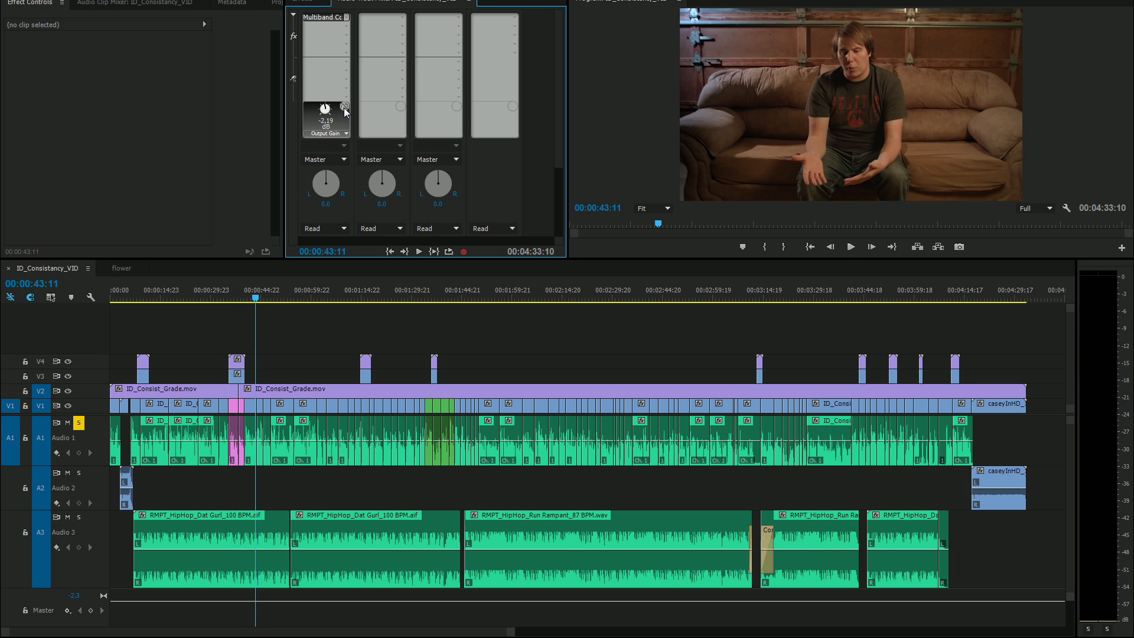
# - Play the soloed voice from 00:00:43:11 while toggling the Audio 1 multiband compressor's bypass on and off for comparison
pyautogui.press('space')
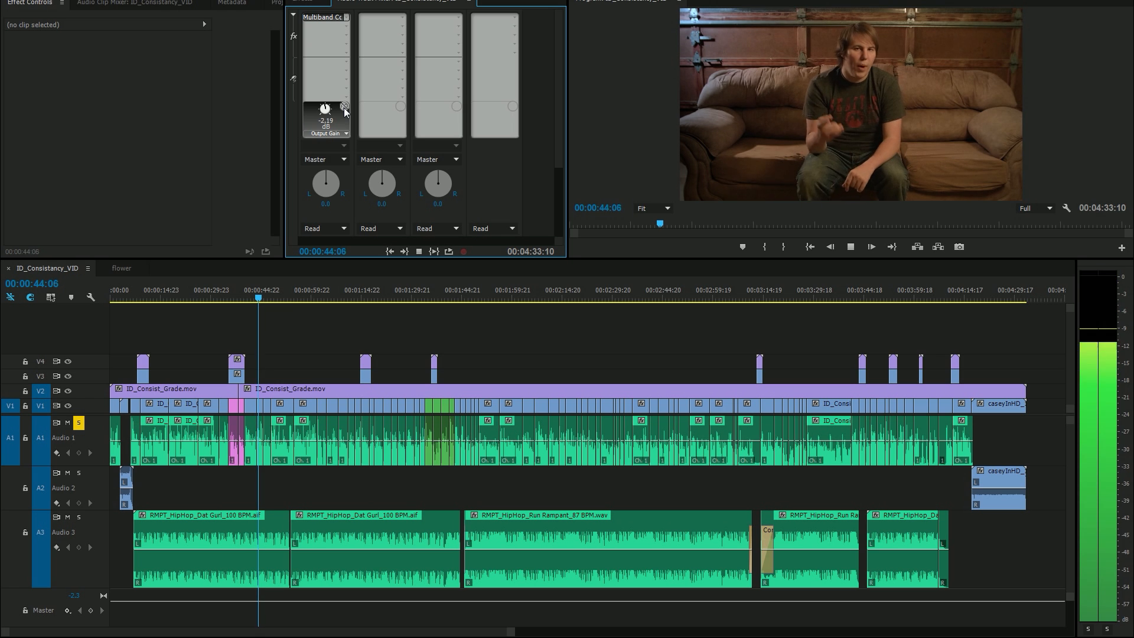
pyautogui.click(344, 107)
pyautogui.click(344, 108)
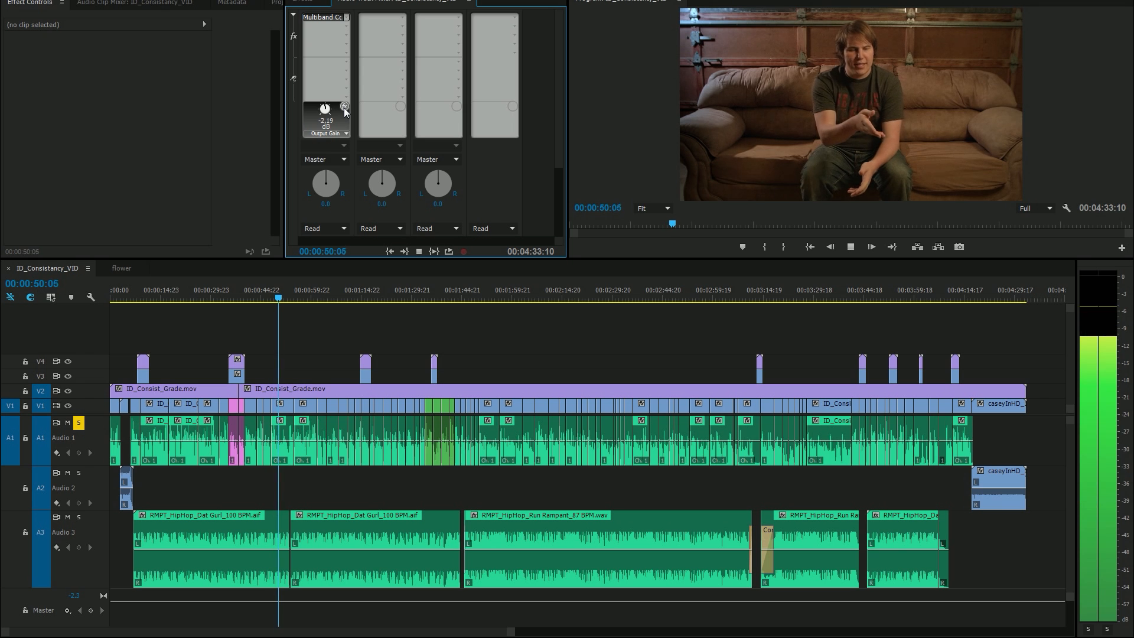
pyautogui.click(344, 108)
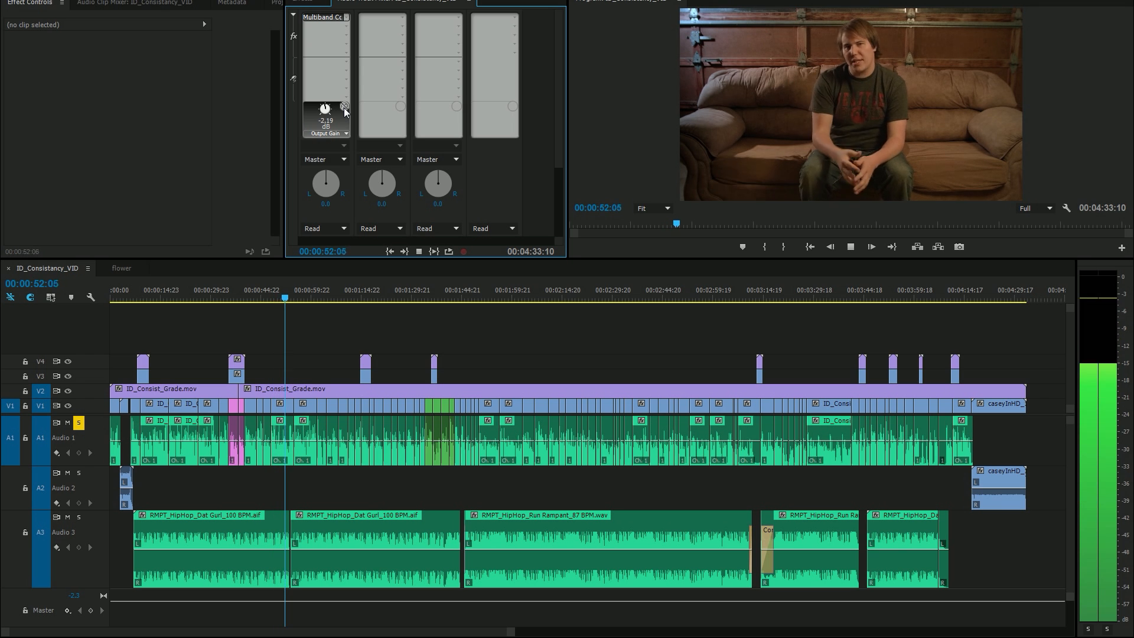
pyautogui.click(344, 108)
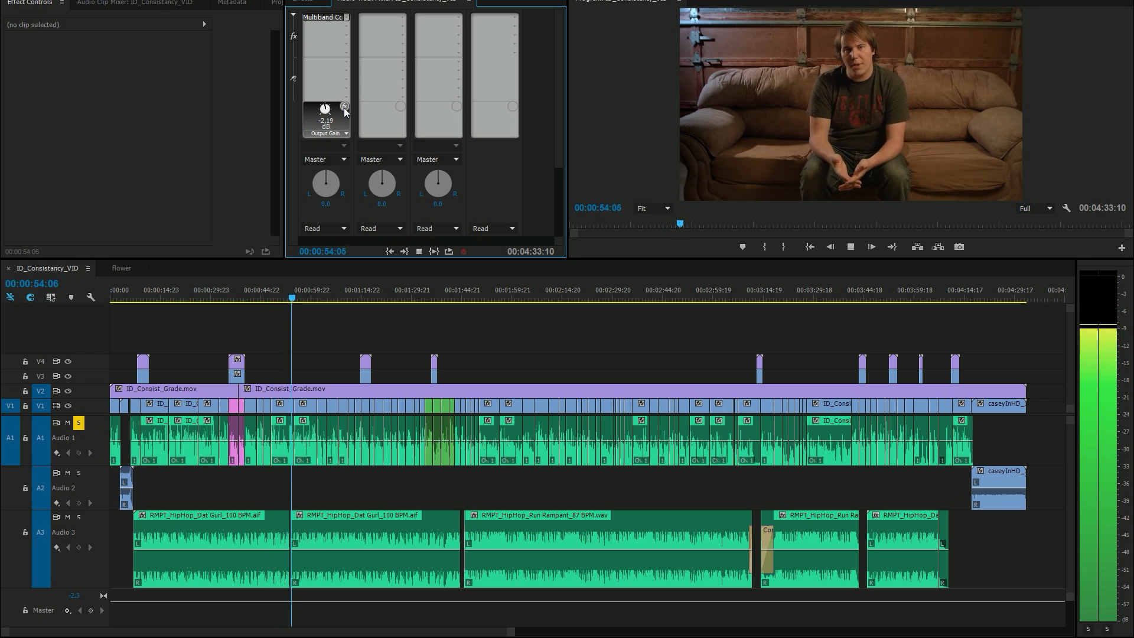
pyautogui.click(343, 108)
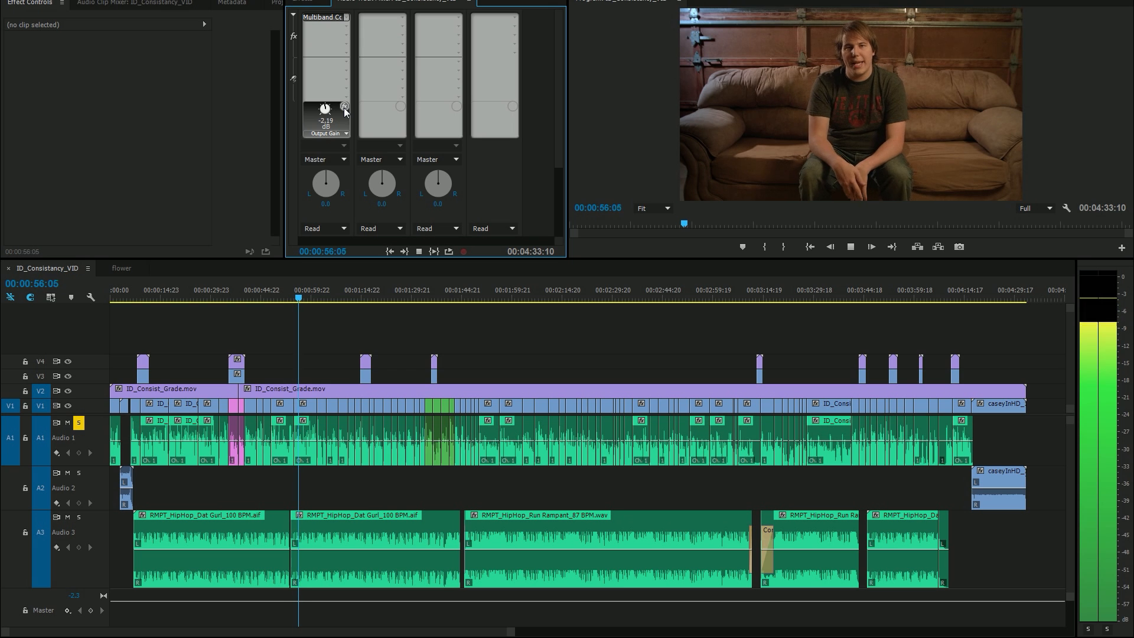
pyautogui.press('space')
# - Turn off solo on Audio 1 and play the full mix with music from 00:00:57:23 to 00:01:01:04
pyautogui.click(388, 323)
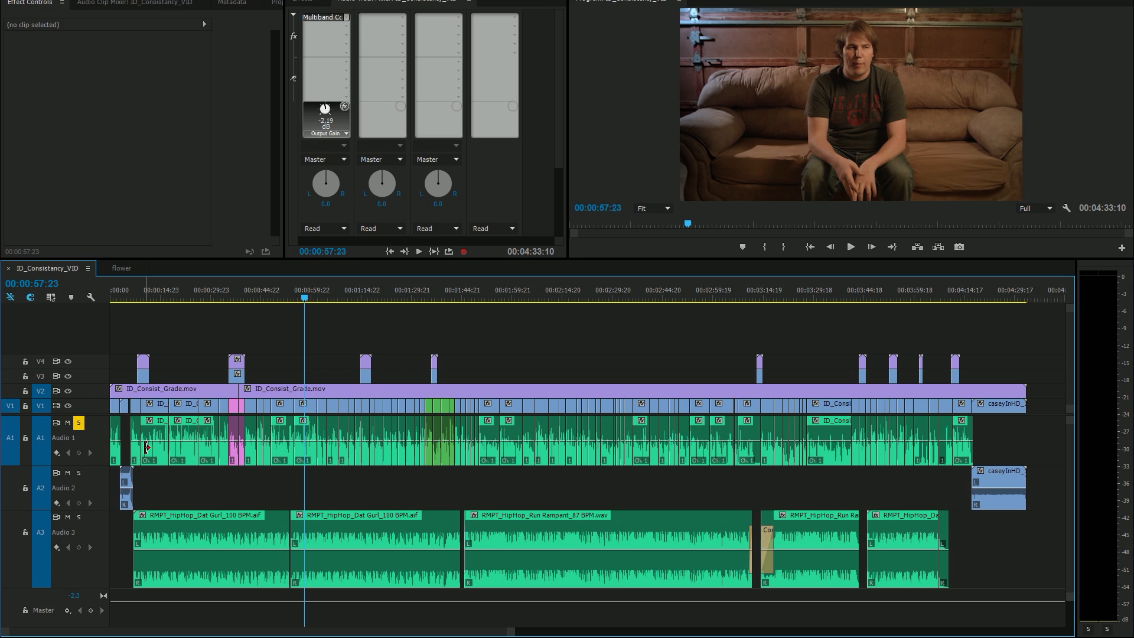
pyautogui.click(79, 422)
pyautogui.press('space')
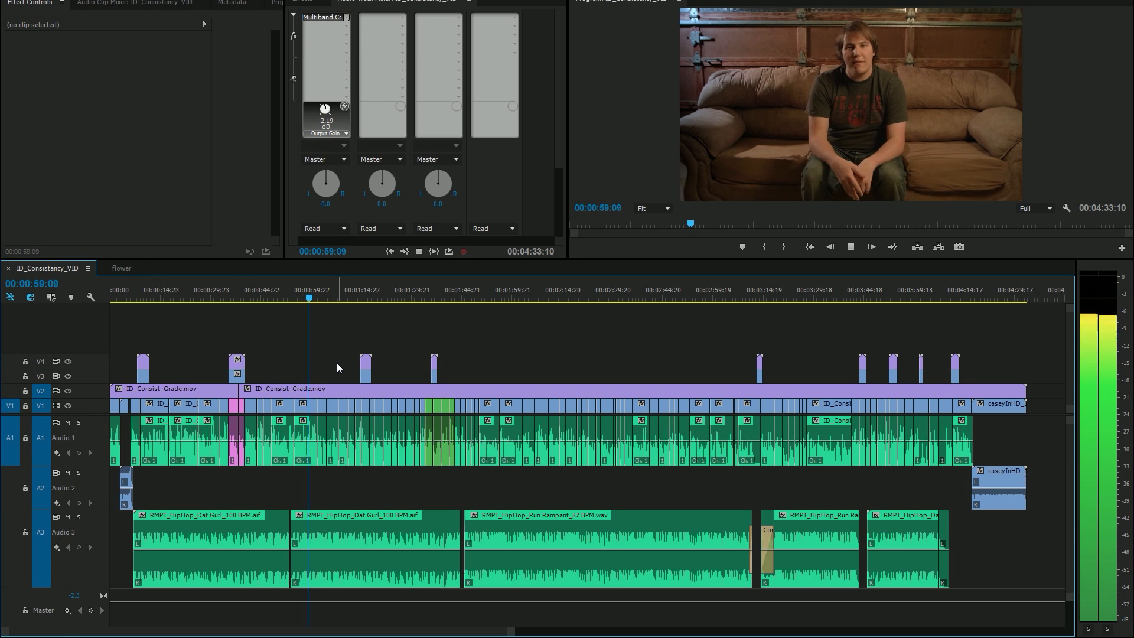
pyautogui.press('space')
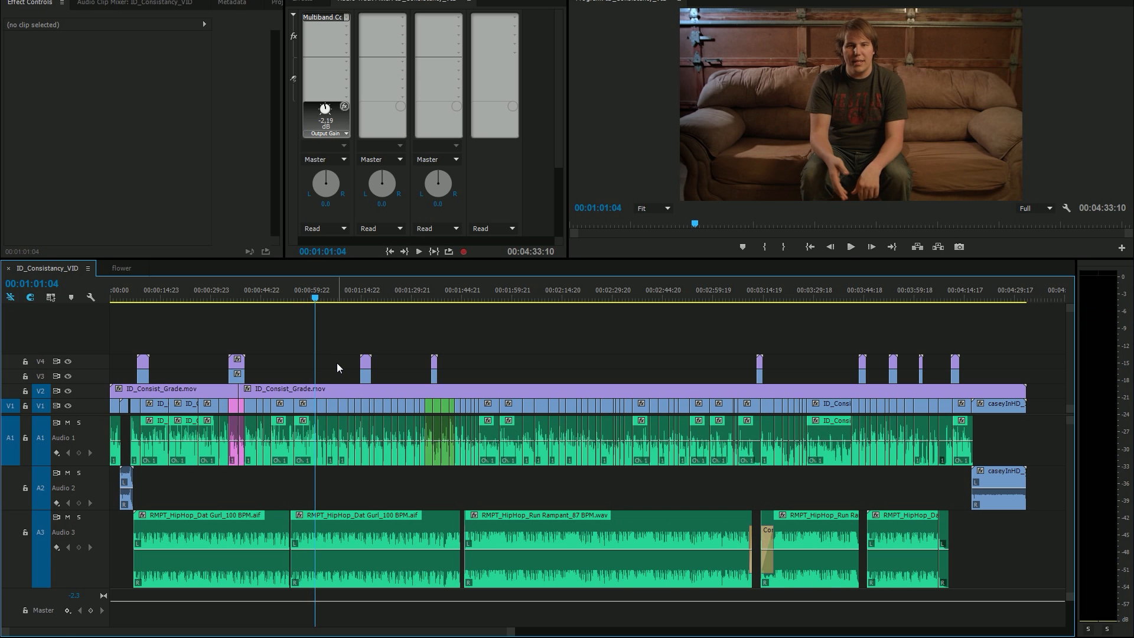